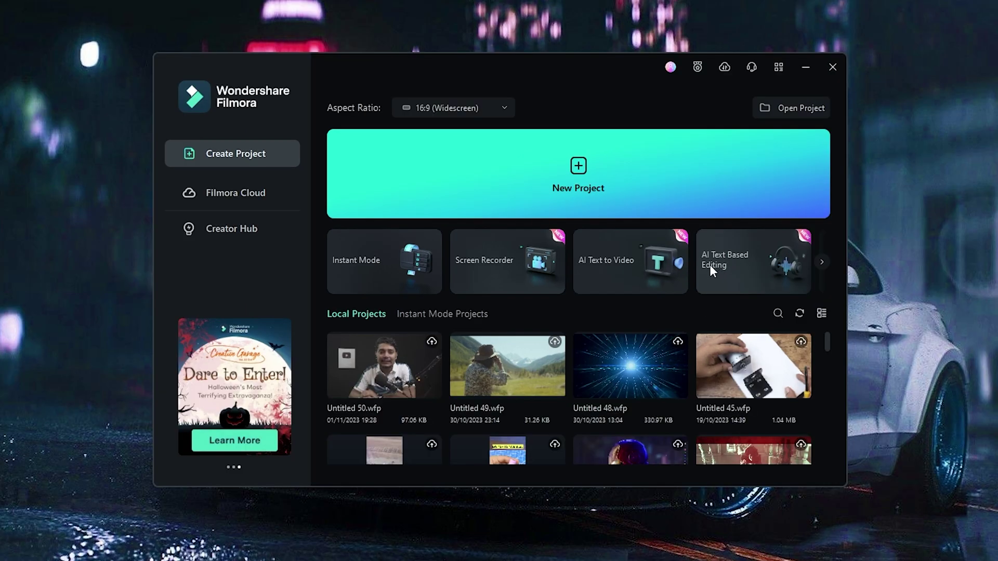
Step: Start an AI Text to Video project and enter the video text "I need a Video on Videography Studio"
click(631, 263)
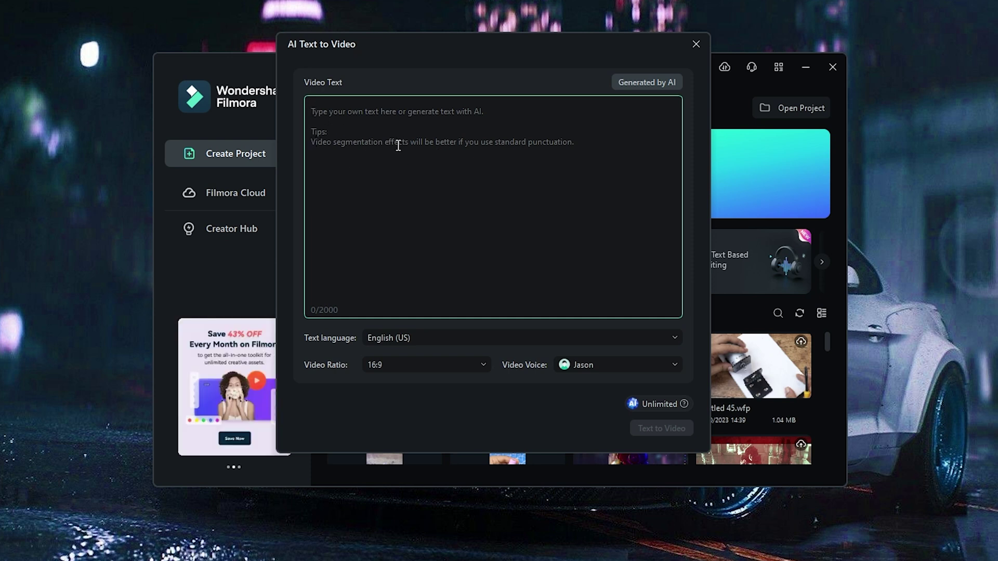
text(ne)
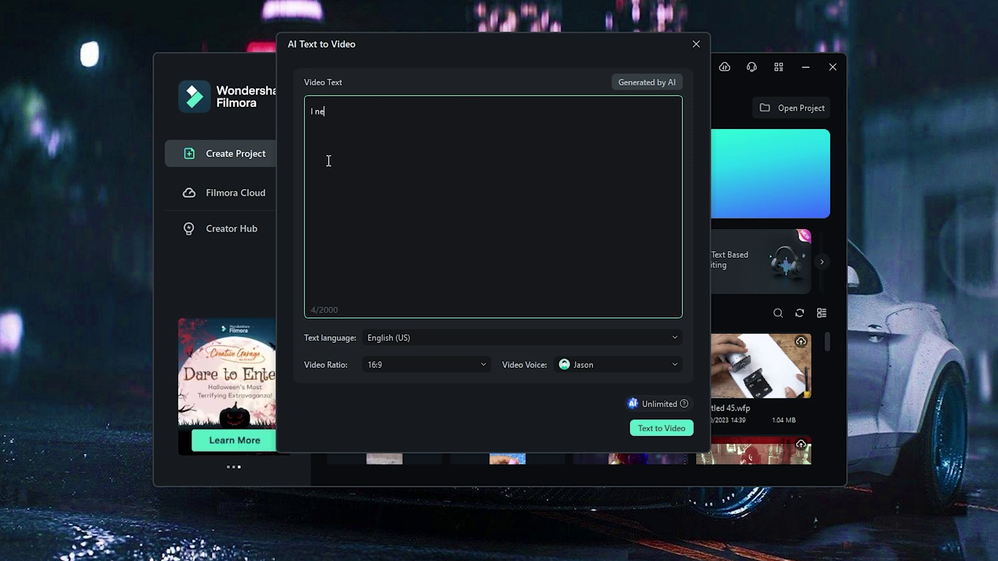
text(ed a Video )
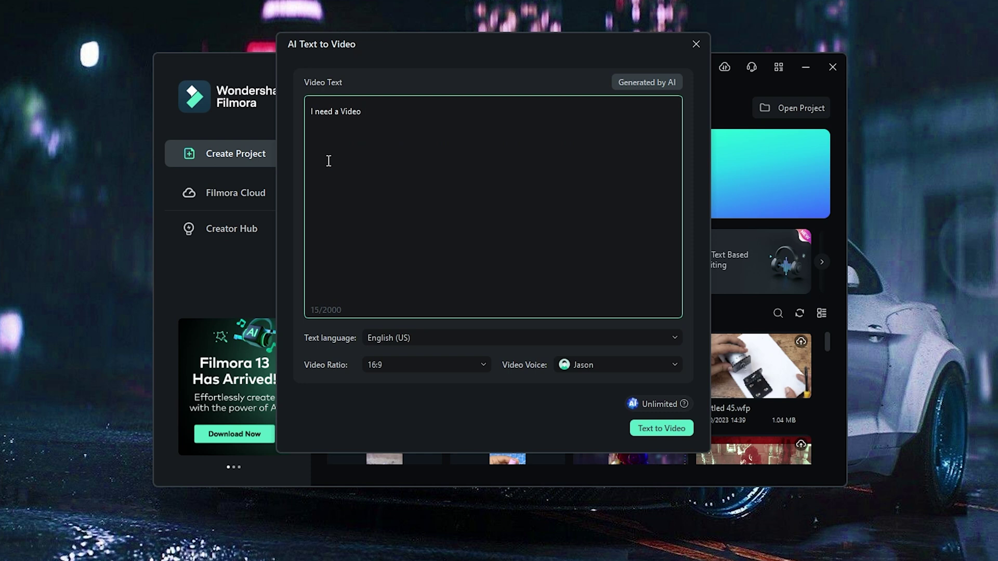
text(on Videography Studio)
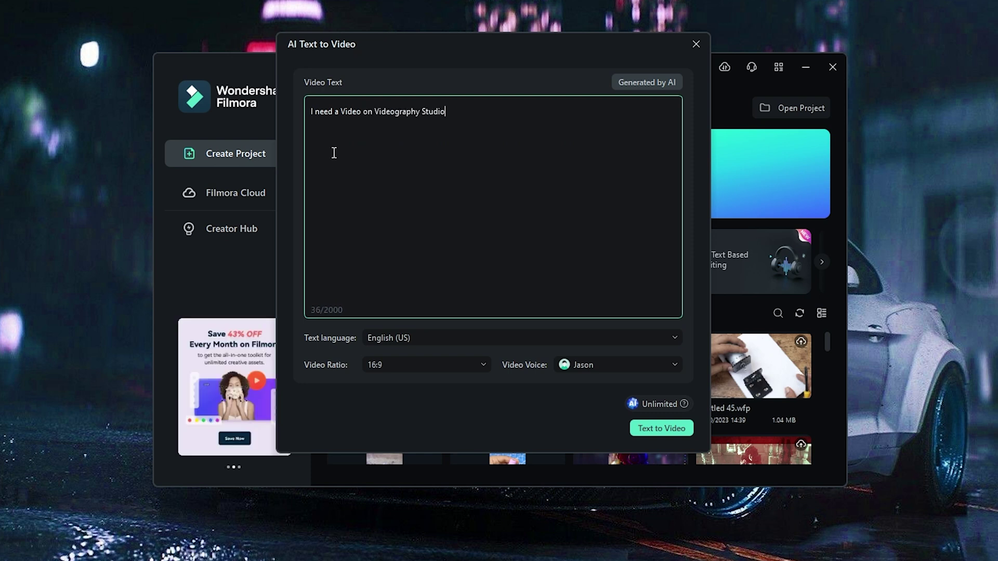
click(404, 338)
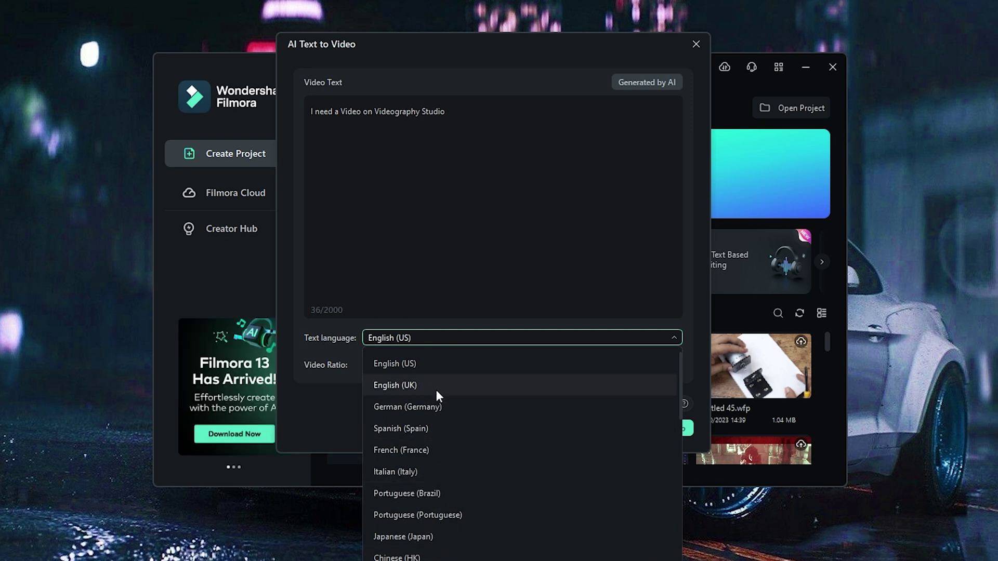
click(399, 281)
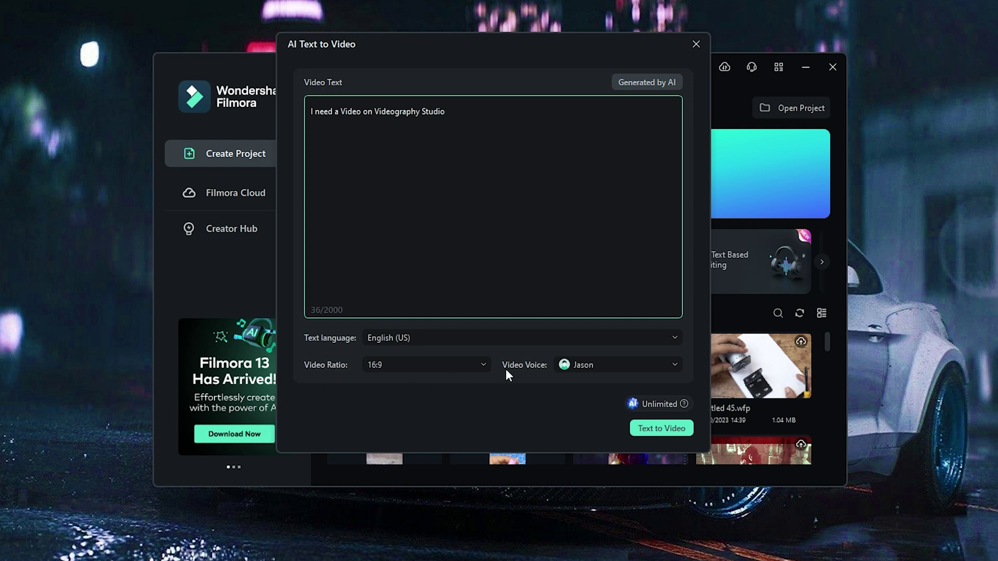
click(423, 369)
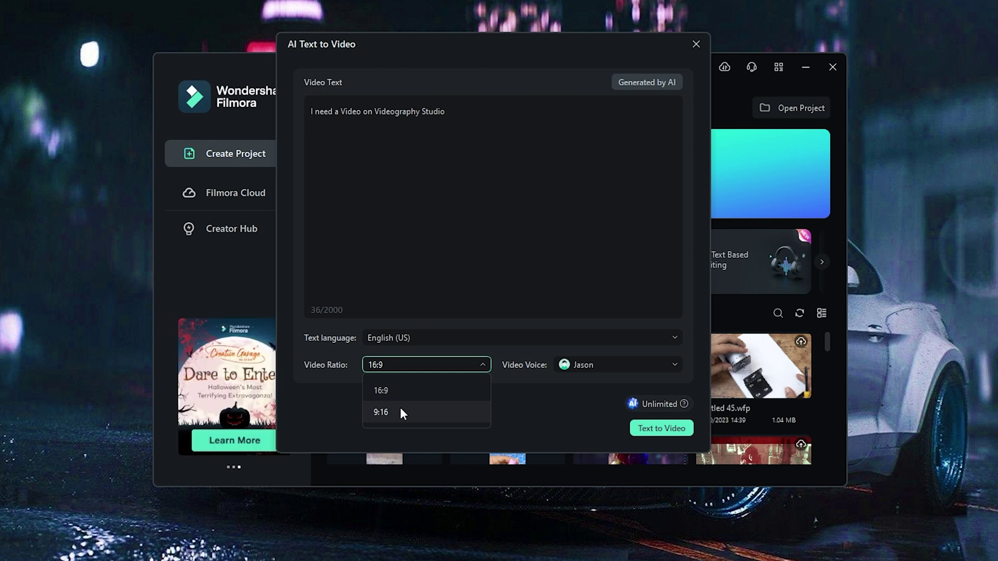
click(422, 351)
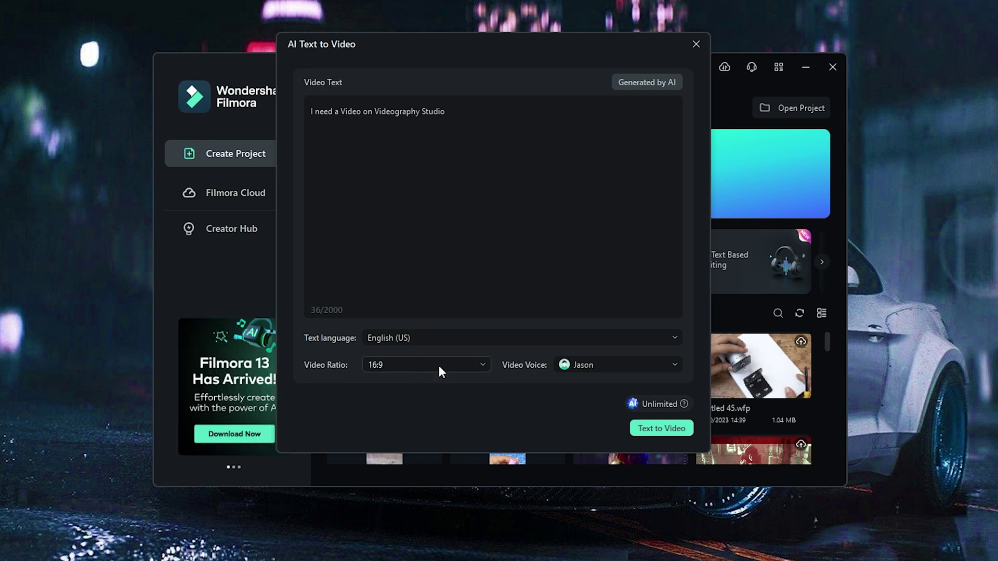
click(439, 366)
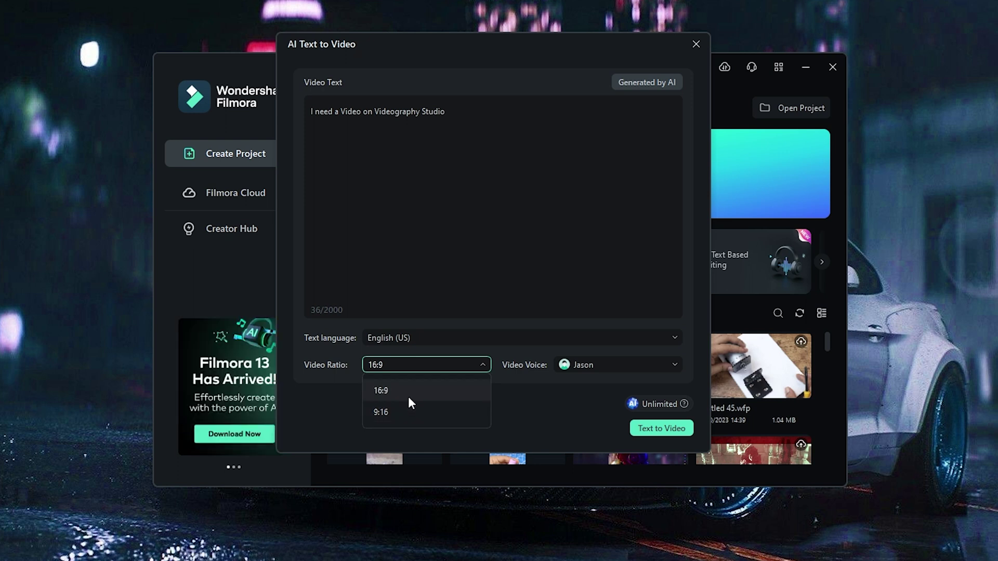
click(328, 356)
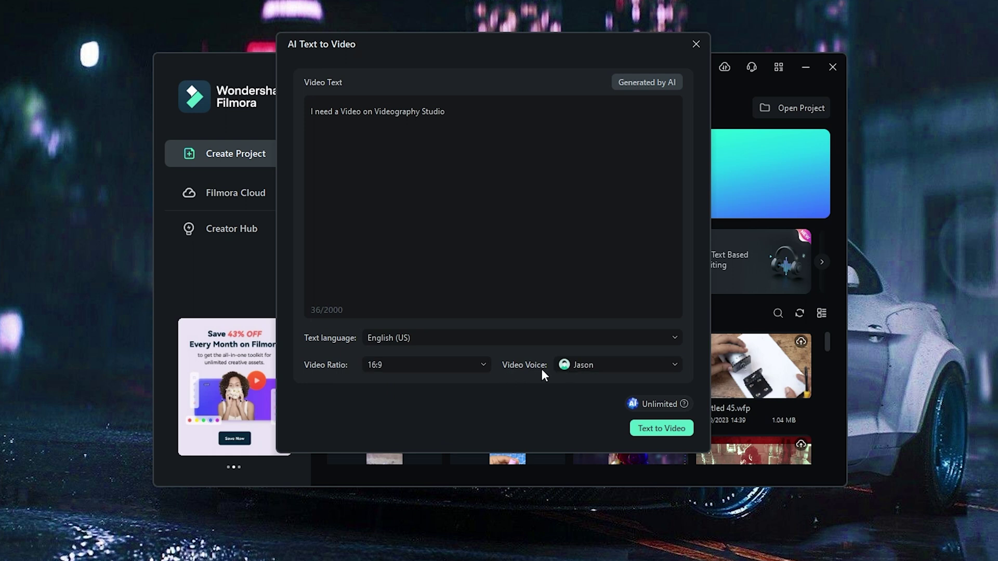
Step: Set the video voice to Davis
click(590, 366)
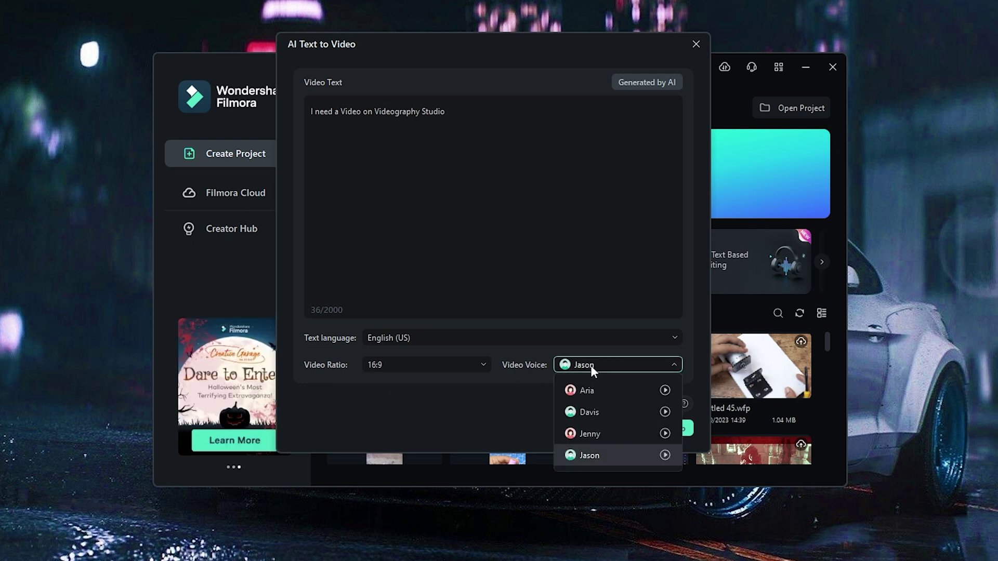
click(591, 413)
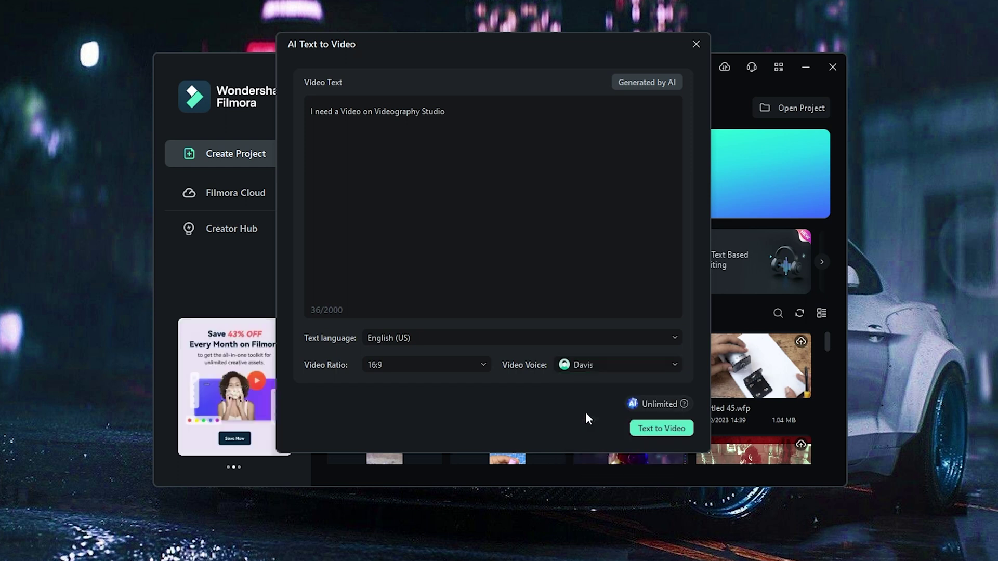
click(575, 364)
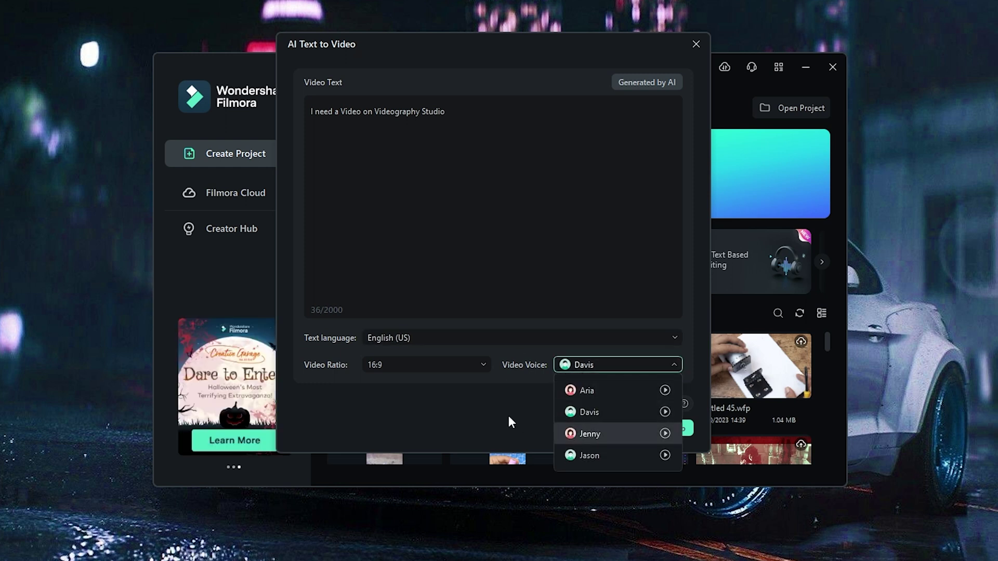
click(459, 389)
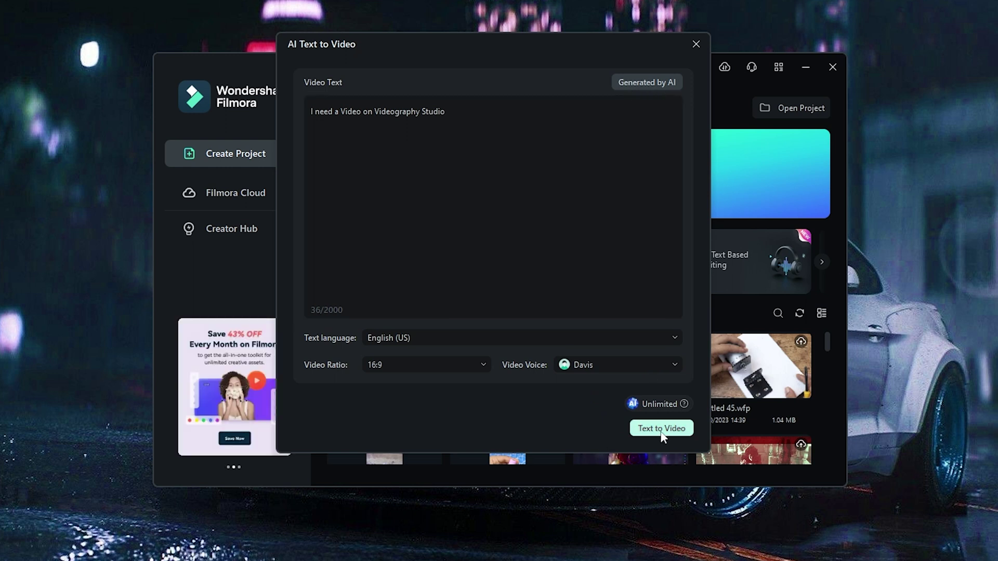
Step: Set up AI text generation with the text type Product coverage and the topic "Video Editing"
click(638, 86)
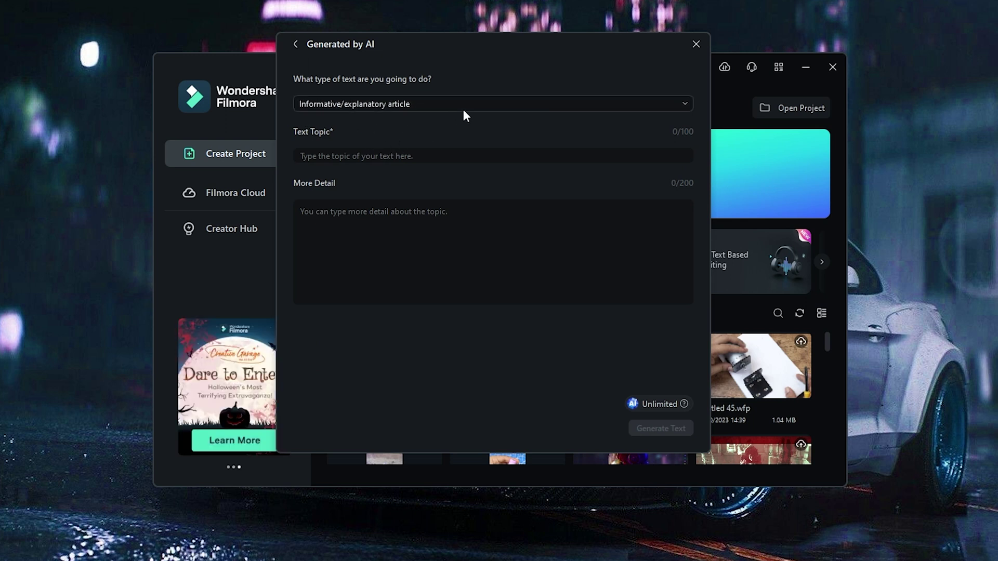
click(363, 102)
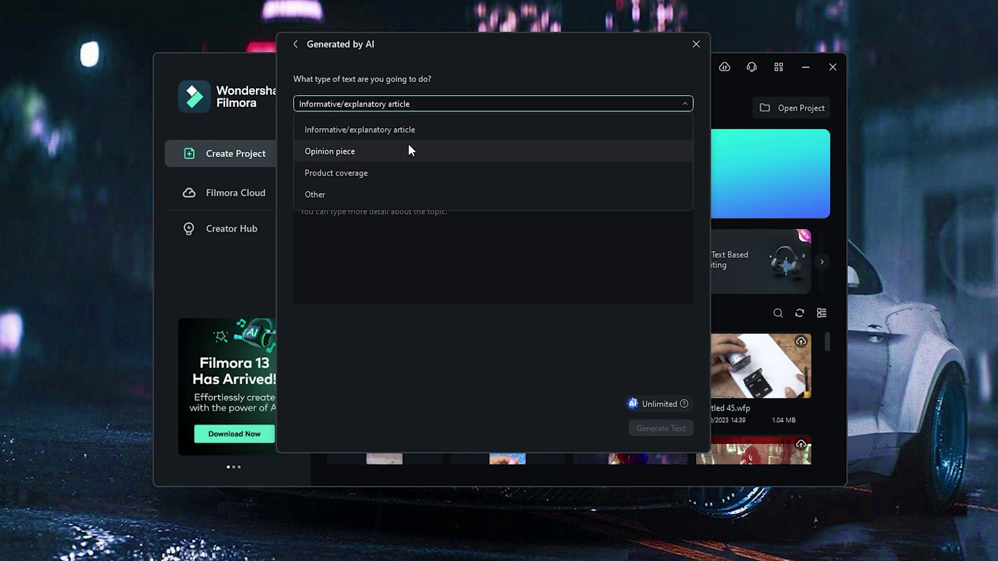
click(402, 172)
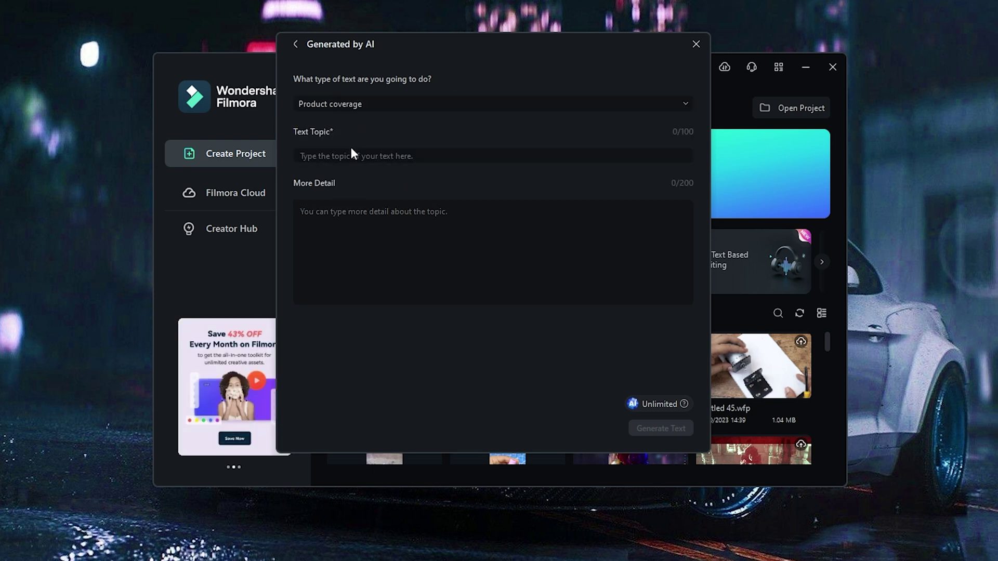
click(385, 153)
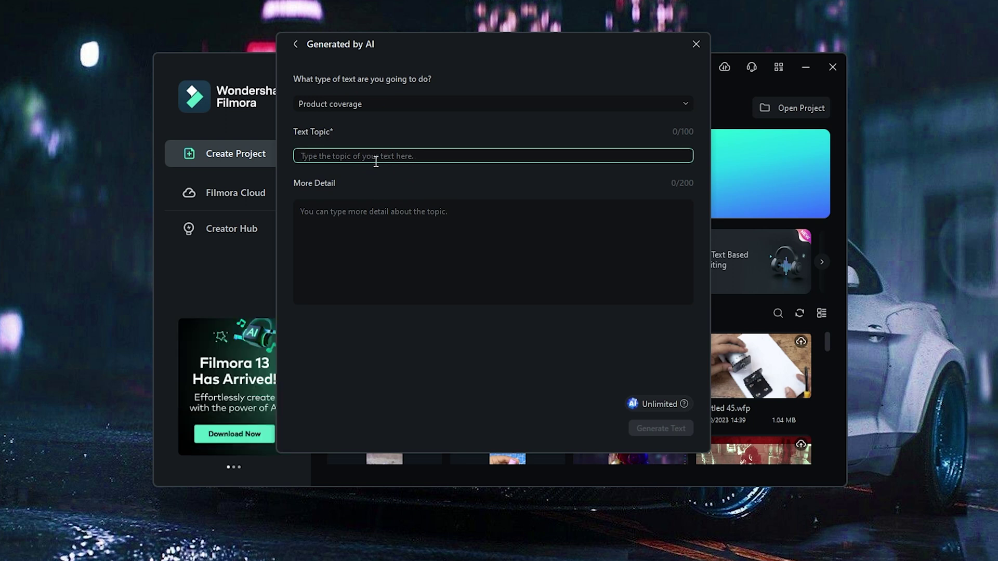
text(Video Editing)
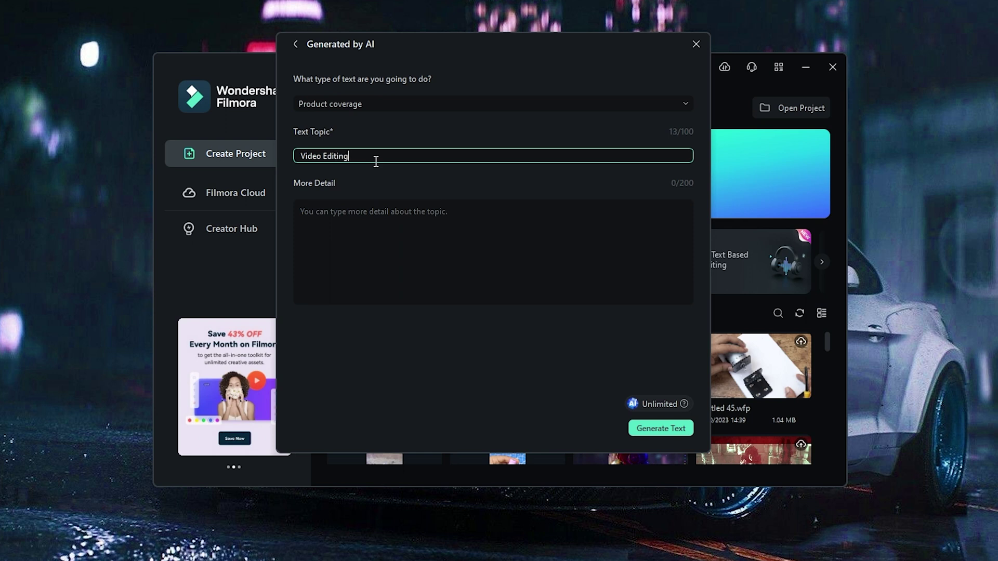
click(328, 225)
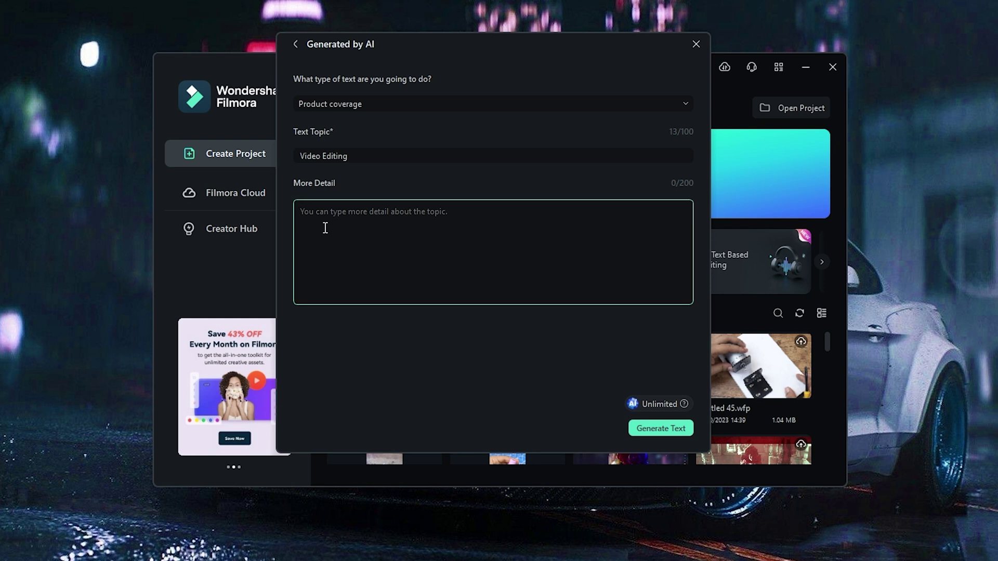
Step: Generate the AI text, replacing the entered video text, and convert it to a video
click(650, 432)
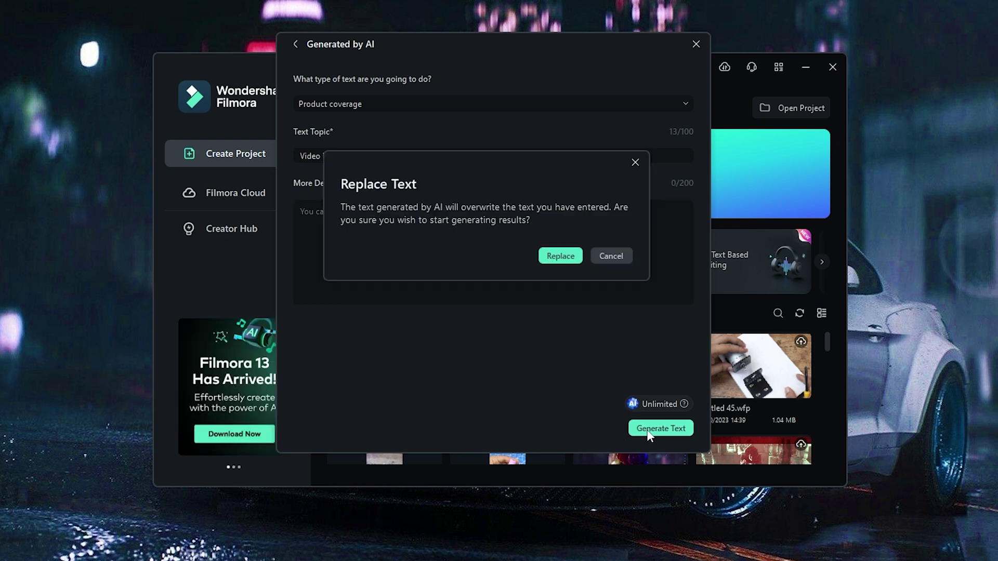
click(560, 256)
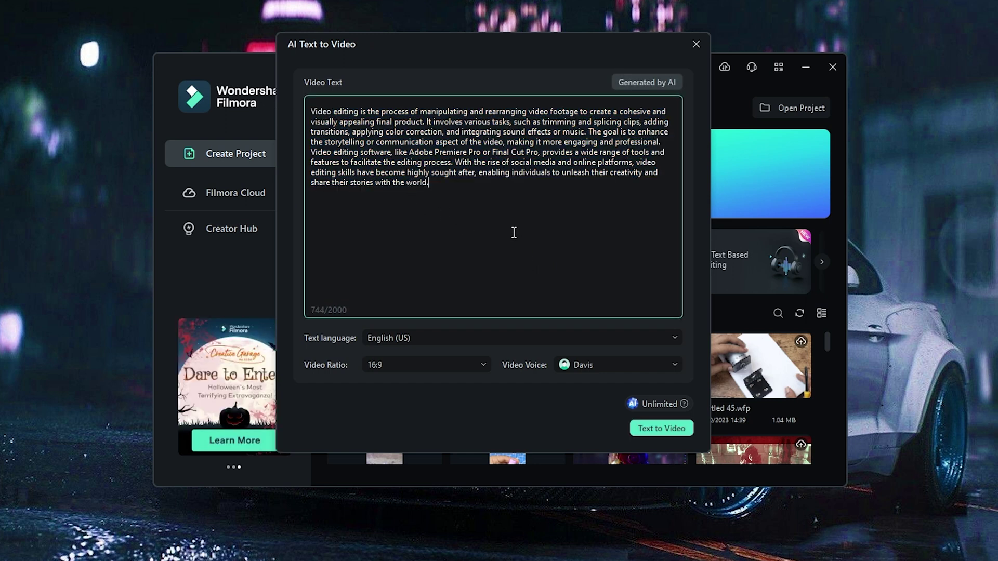
click(686, 432)
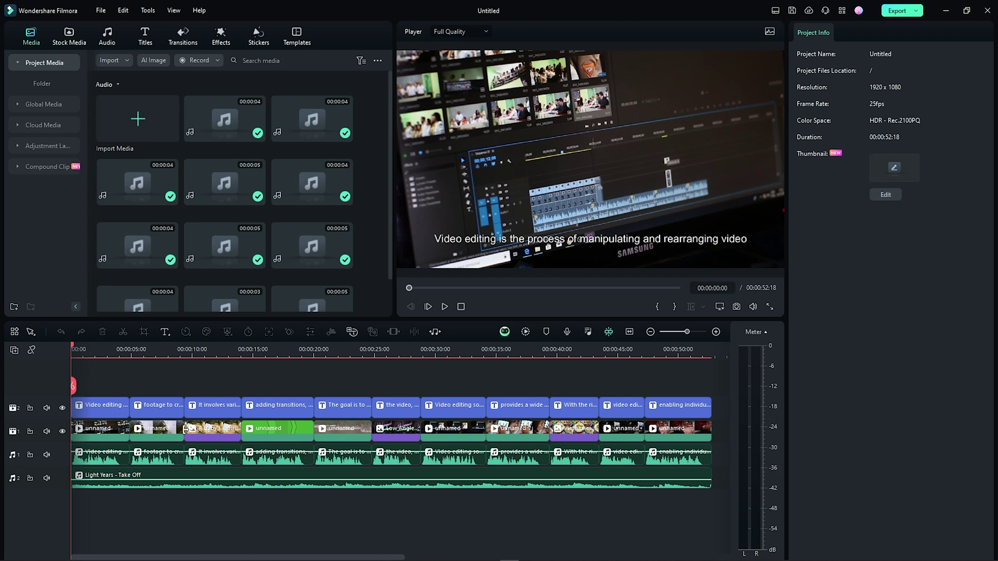
Step: Examine the generated voice-over clips and the background music track in the timeline
click(107, 459)
click(148, 460)
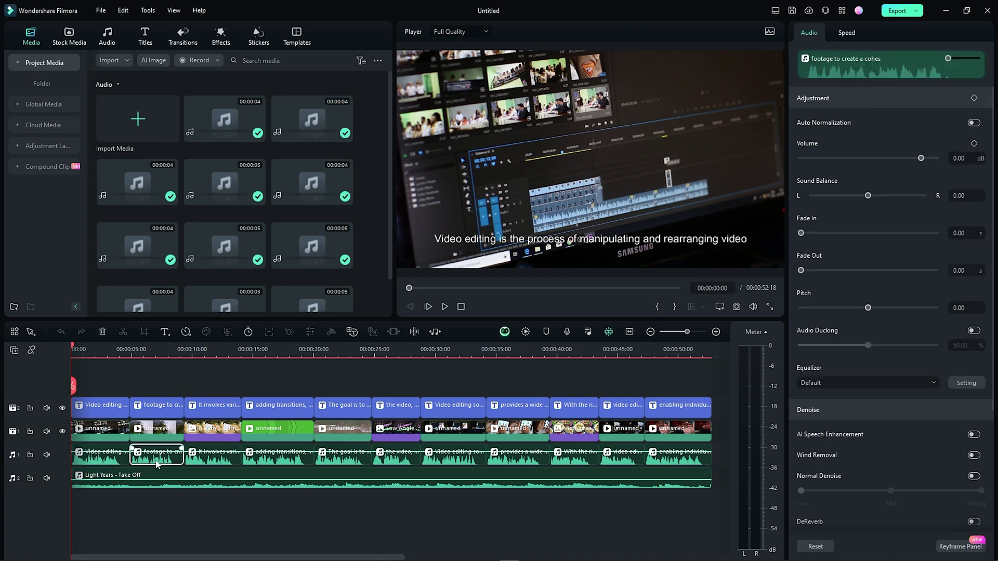
click(214, 464)
click(285, 463)
click(343, 462)
click(388, 461)
click(448, 464)
click(507, 463)
click(586, 463)
click(673, 462)
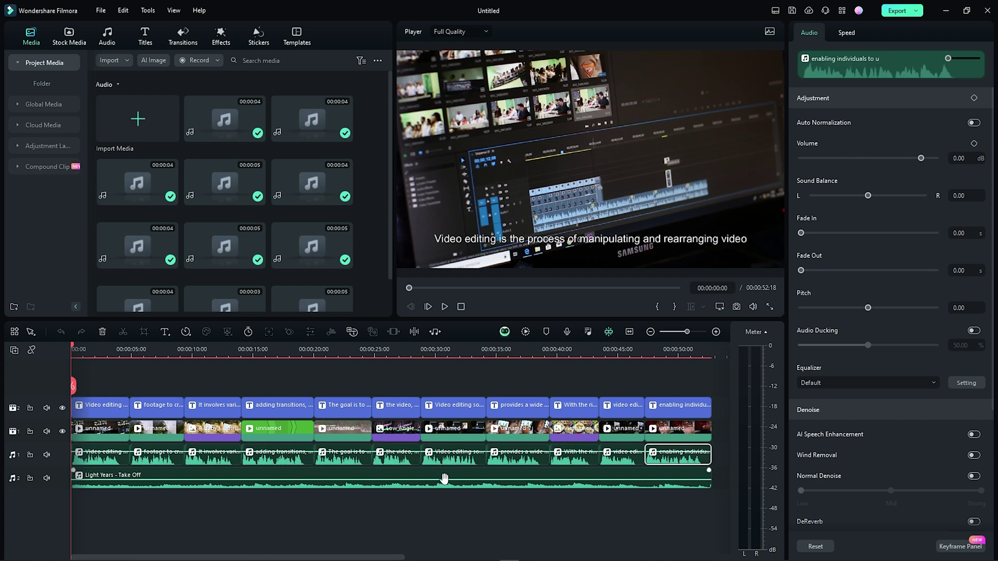
click(334, 478)
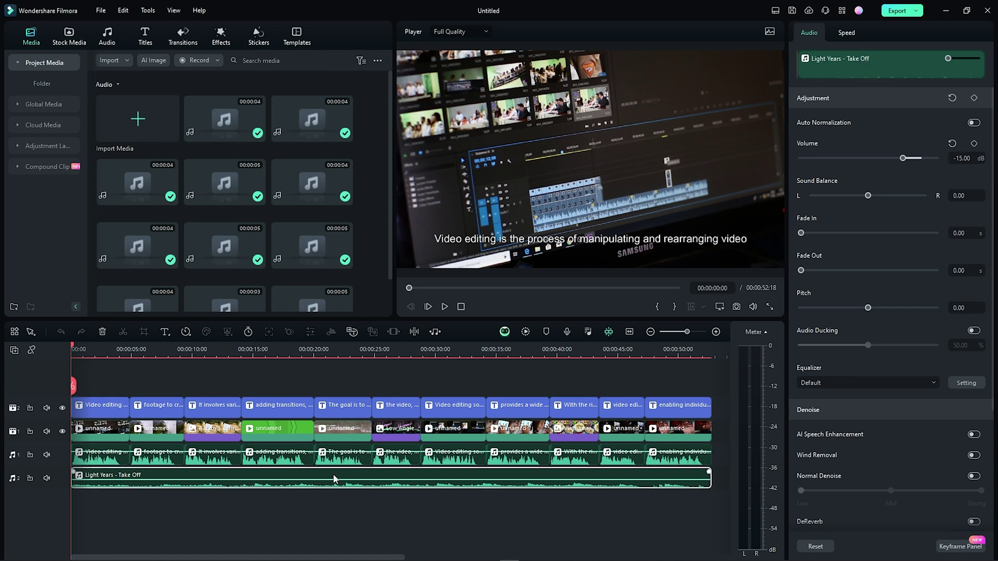
Step: Check the first title clip, skim through the timeline, and play the generated video from the beginning
click(108, 407)
click(161, 353)
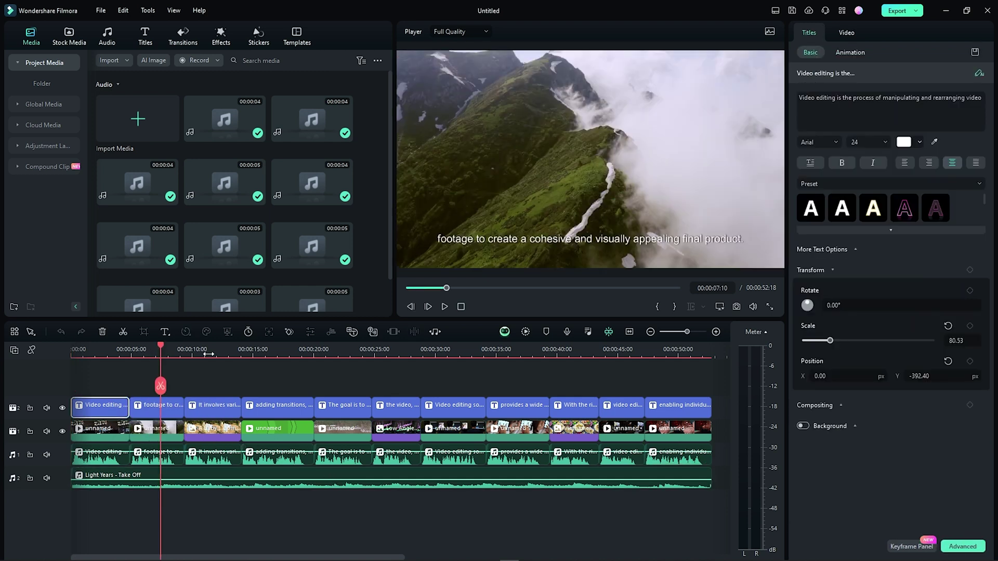
click(213, 352)
click(270, 352)
click(364, 351)
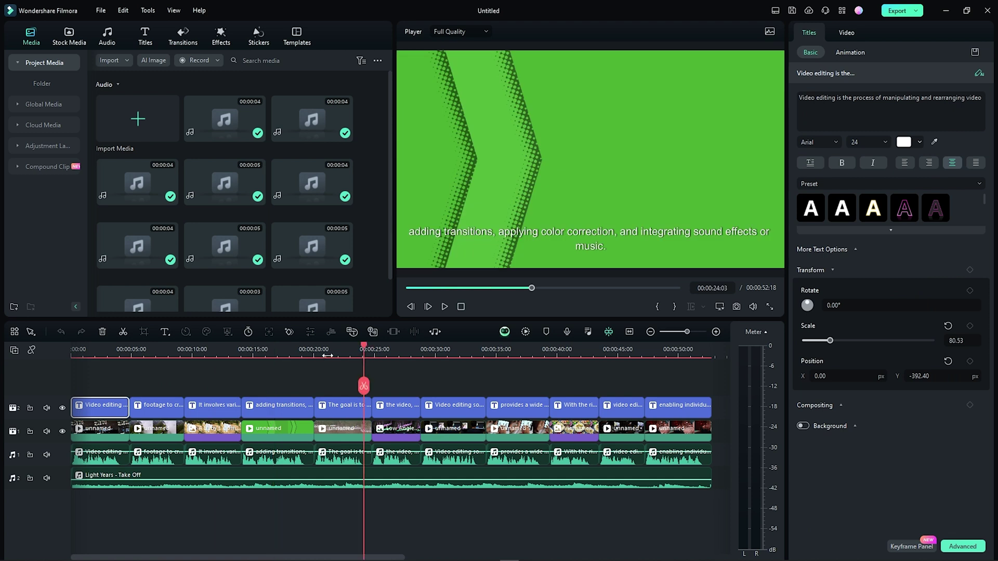
drag(364, 351, 73, 351)
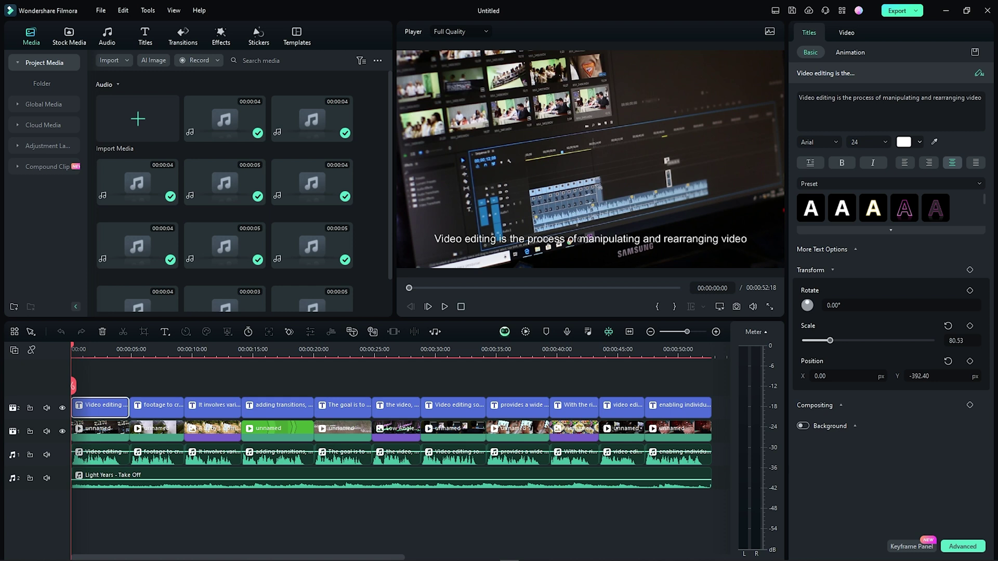
key(space)
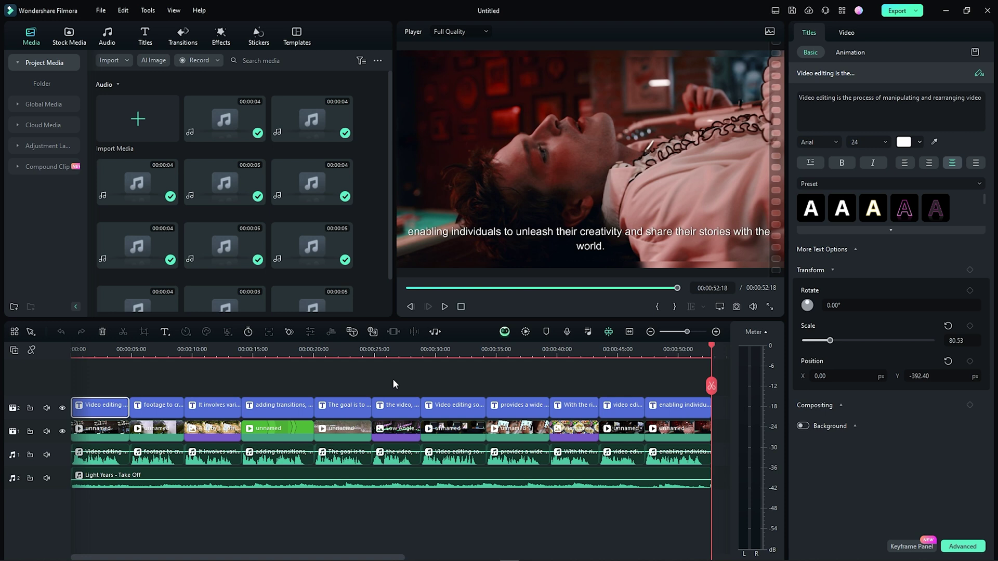
Step: Configure the local export with Higher quality, CBR (Constant Bitrate) mode and a bit rate of 100000 kbps
click(897, 10)
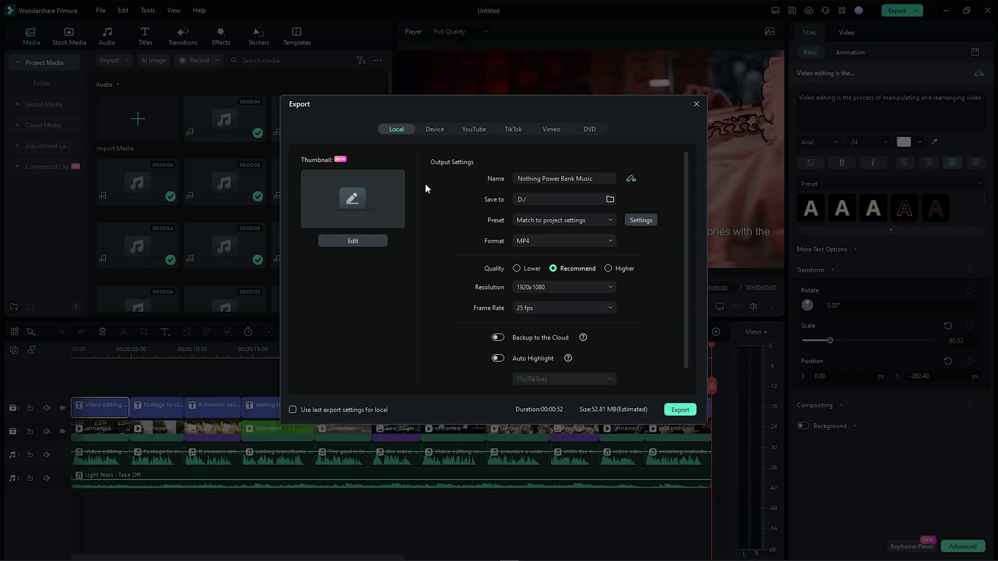
click(607, 268)
click(637, 222)
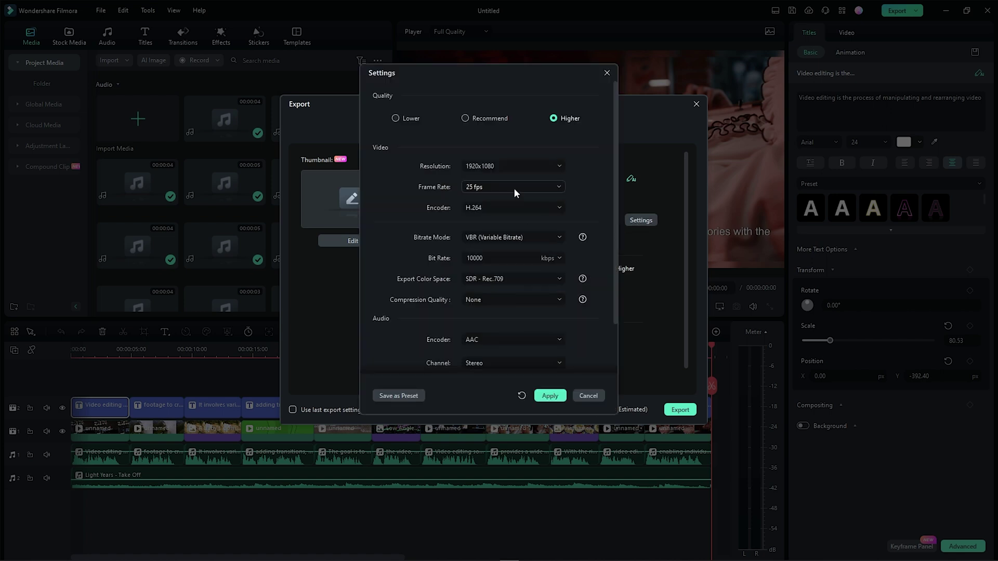
click(559, 257)
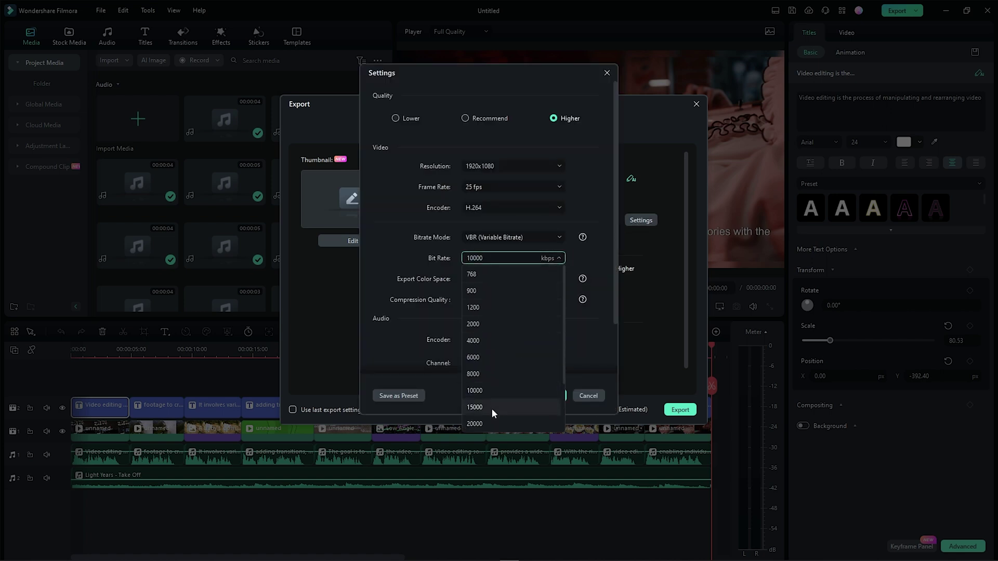
click(491, 408)
click(540, 236)
click(525, 274)
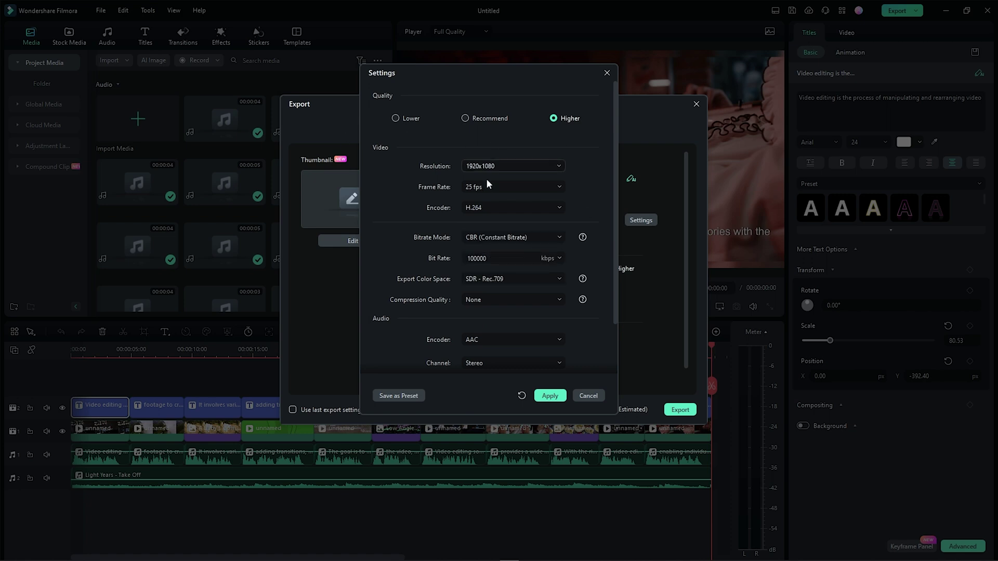
click(550, 396)
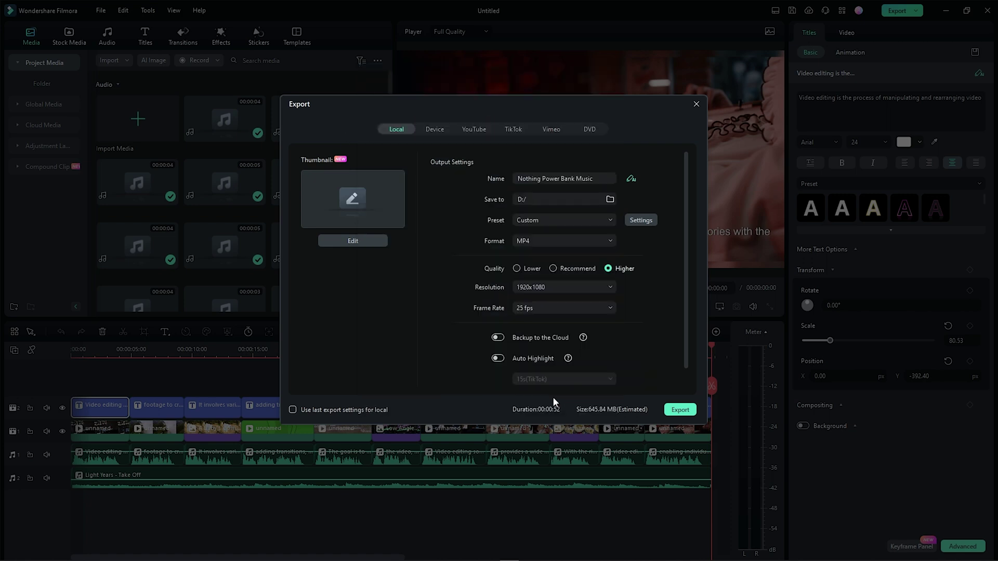
Step: Export the video with the configured settings and close the project to return to the start screen
click(678, 410)
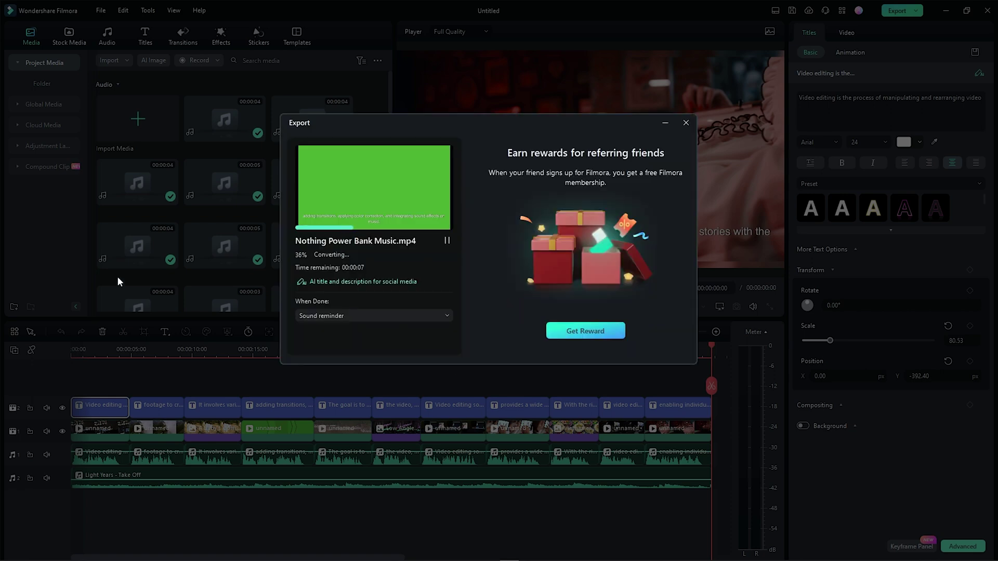
click(722, 115)
click(987, 13)
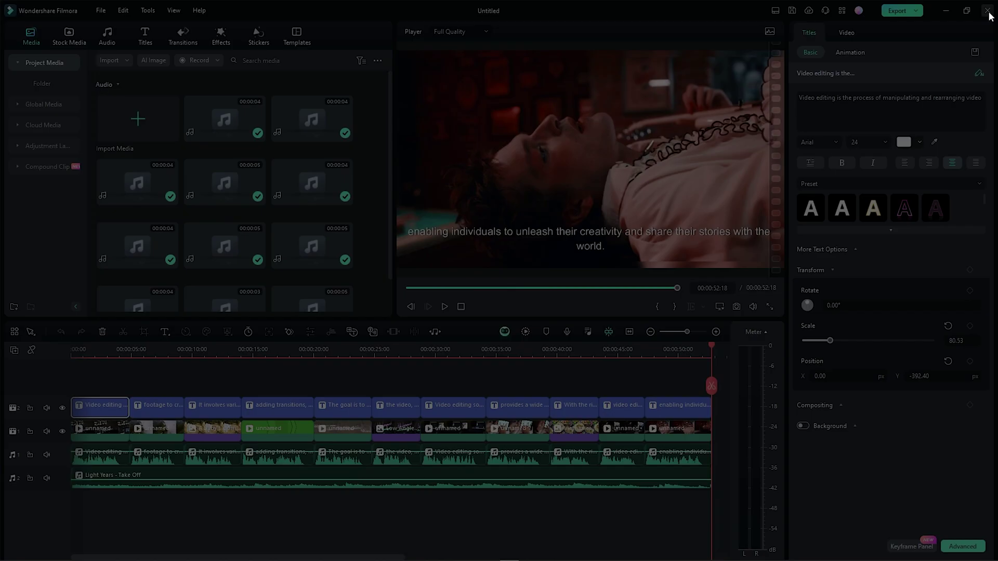
click(543, 292)
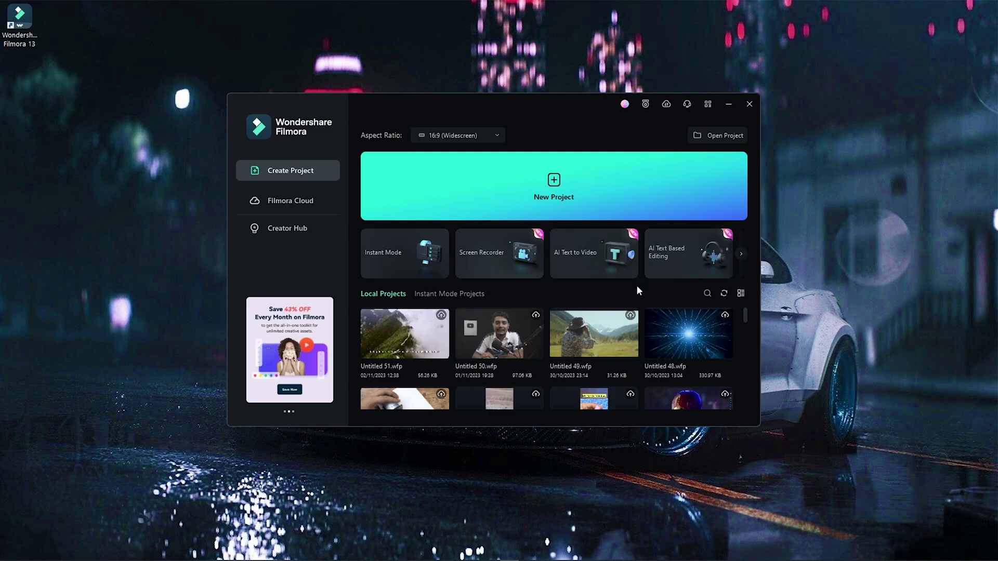
Step: Start AI Text Based Editing and rename the exported Nothing Power Bank Music.mp4 on the Desktop as Videography Information
click(680, 257)
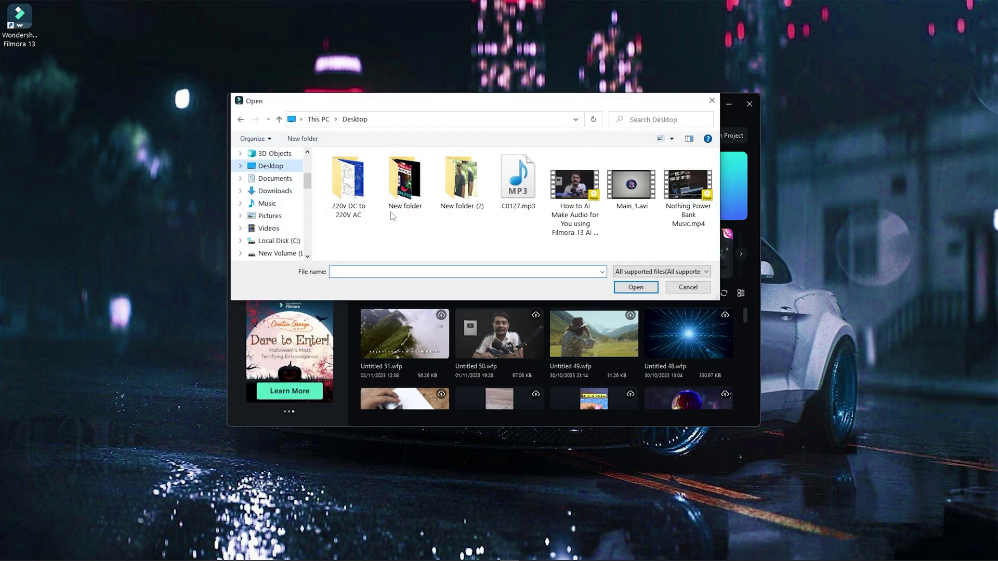
click(687, 198)
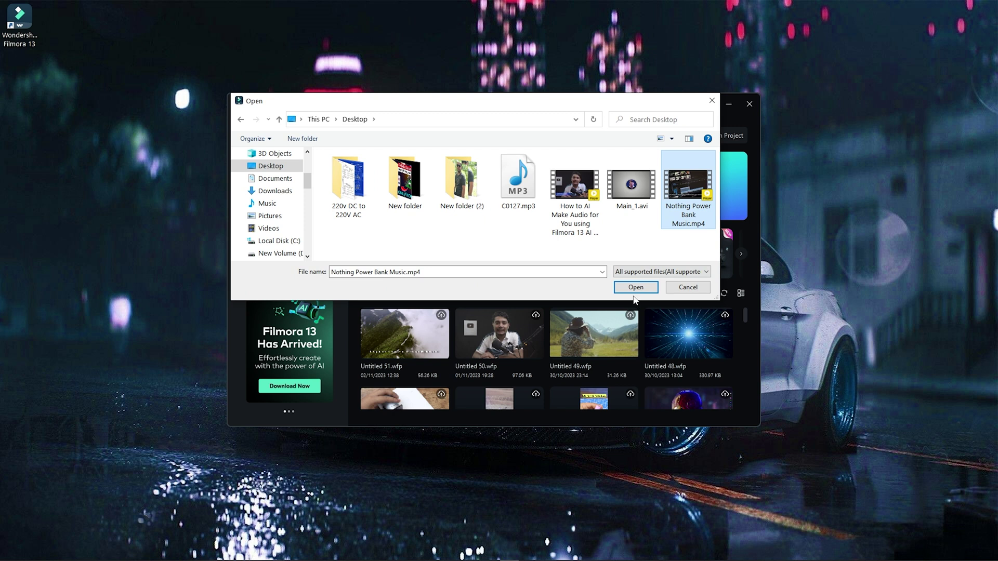
right_click(678, 216)
click(703, 462)
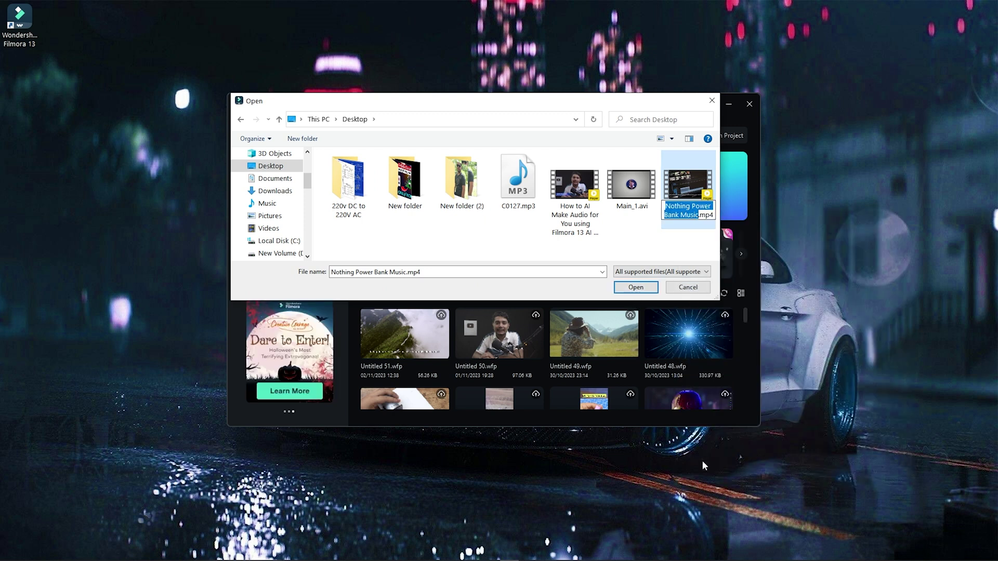
text(Videography Information)
key(Return)
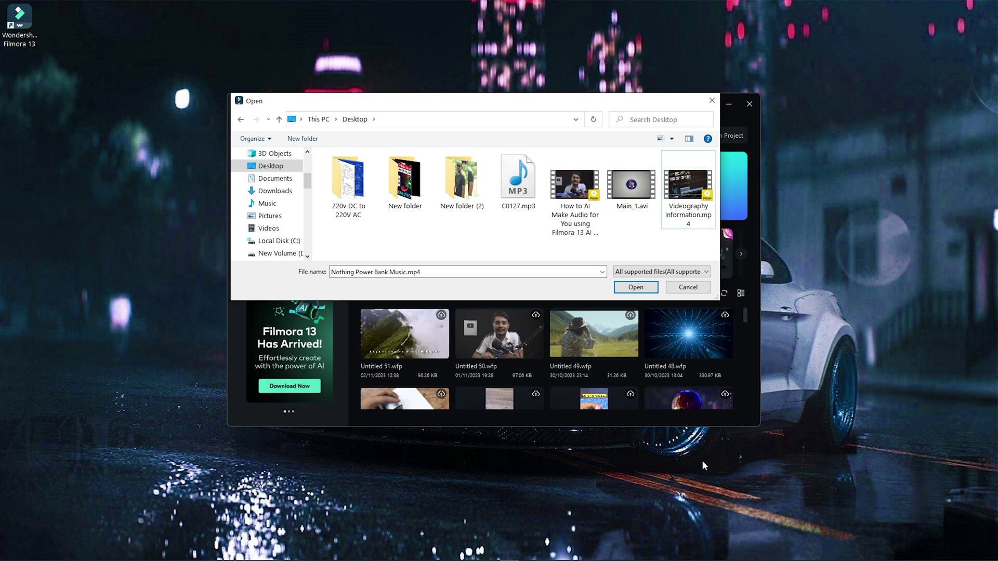
Step: Load the Videography Information video and transcribe it with Text-based editing in English (US)
click(690, 186)
click(633, 288)
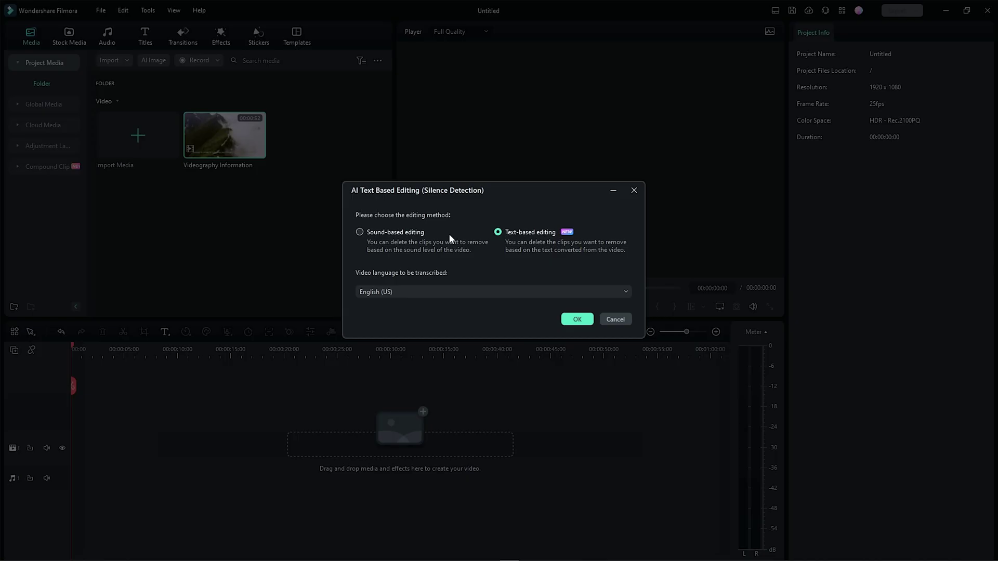
click(362, 233)
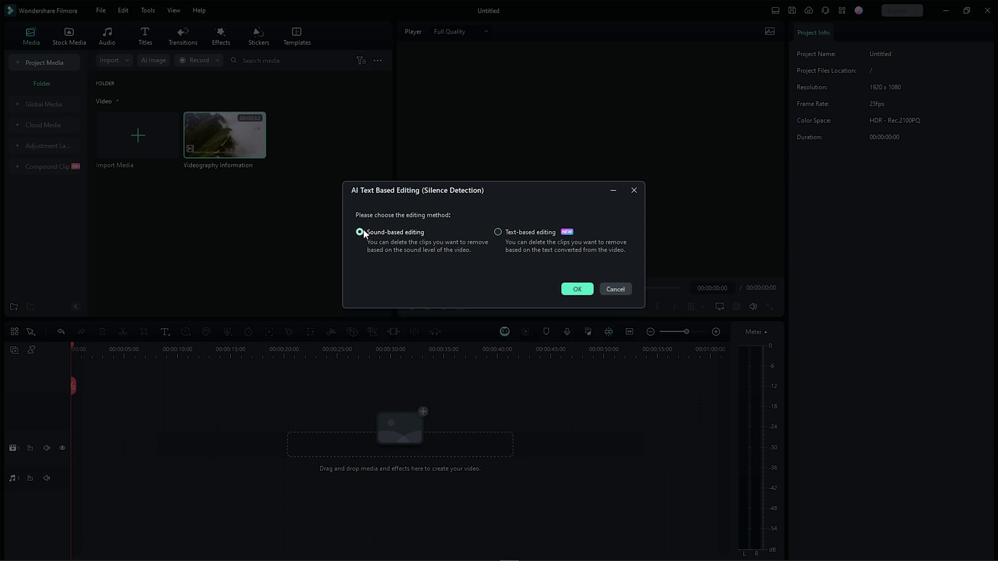
click(502, 234)
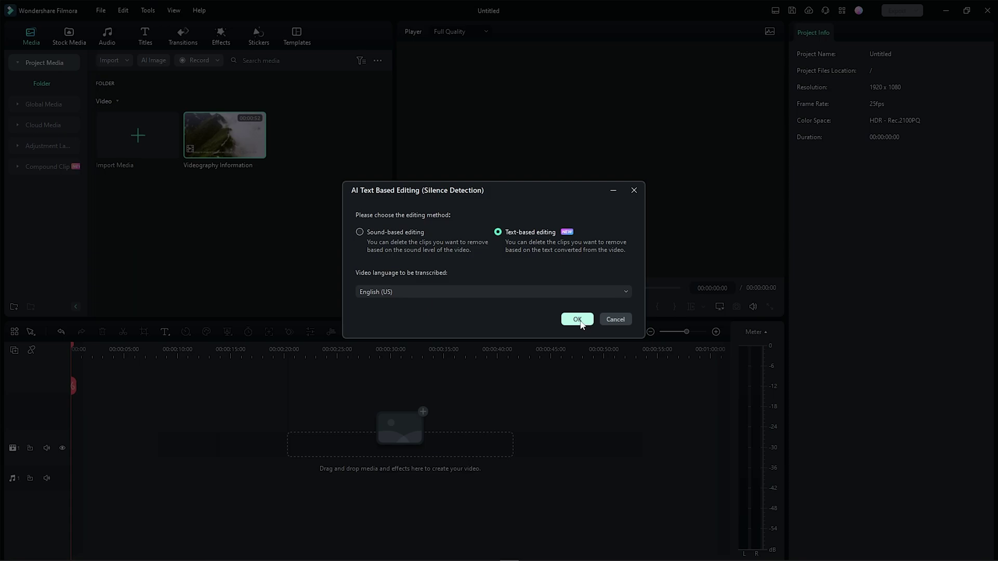
click(579, 320)
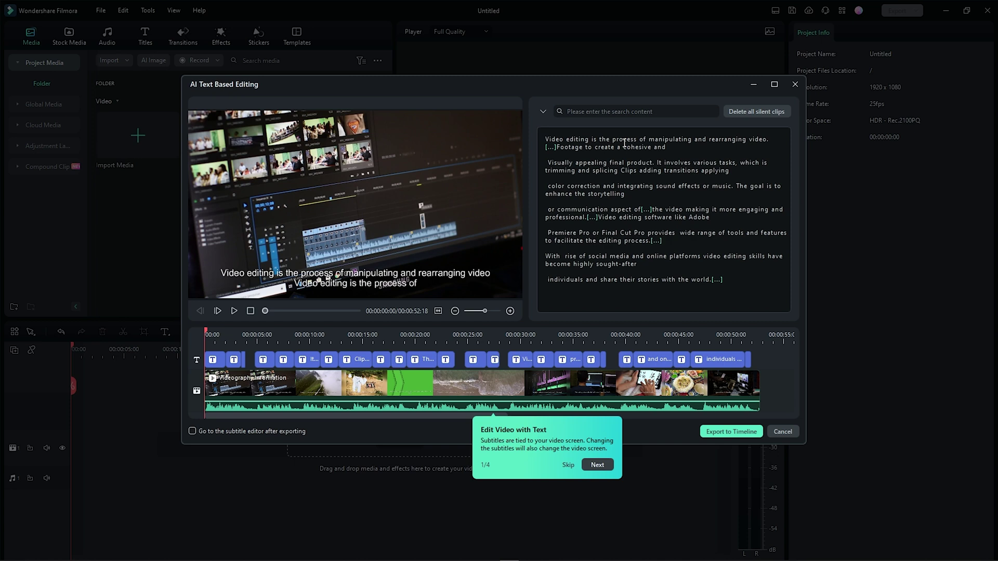
Step: Delete "Video editing is" and the paragraph from "color correction" to "enhance the storytelling" from the transcript
drag(599, 139, 481, 141)
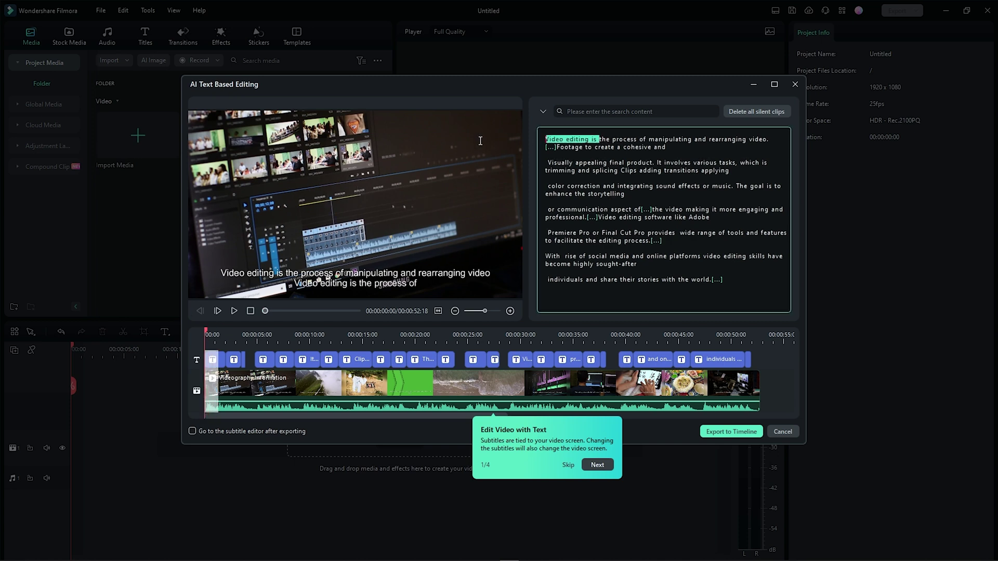
key(Delete)
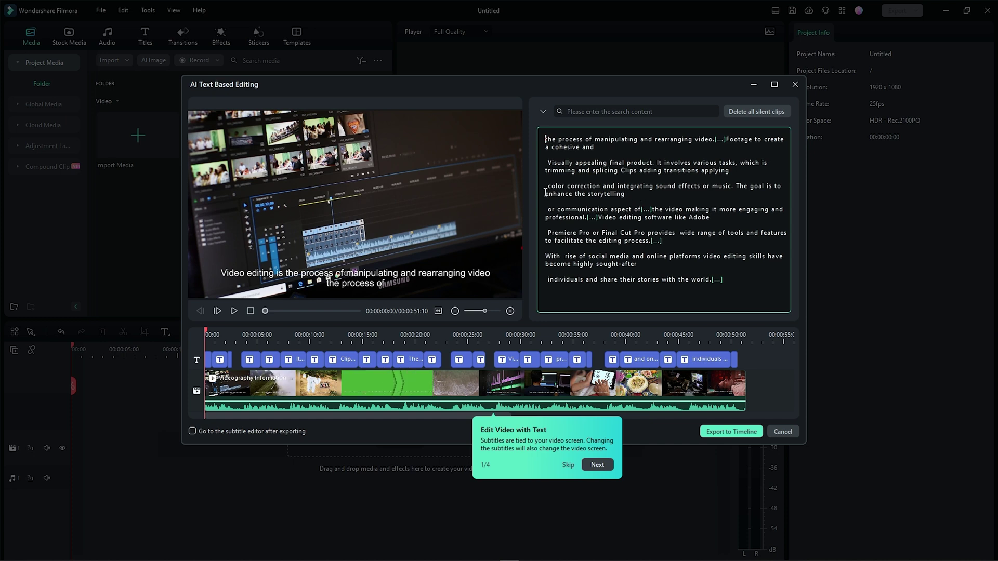
drag(546, 186, 753, 193)
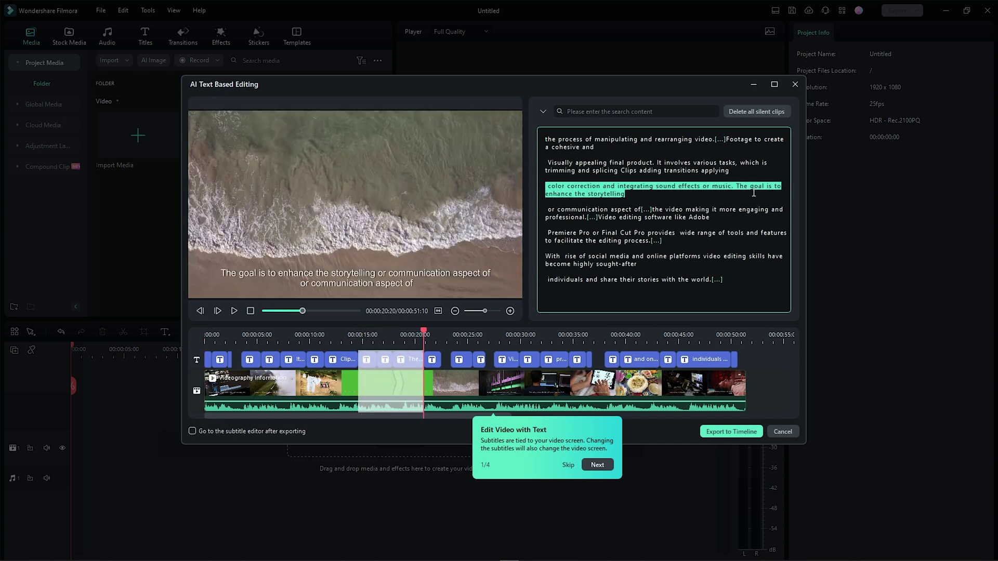
key(Delete)
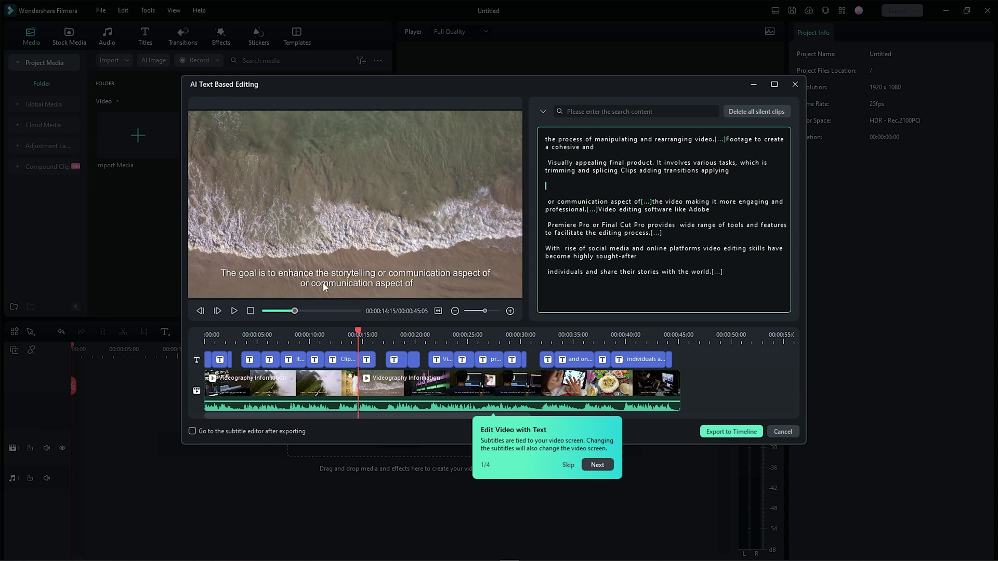
Step: Go through the four guide tips on editing text, silent clips and subtitles, and dismiss them
click(598, 465)
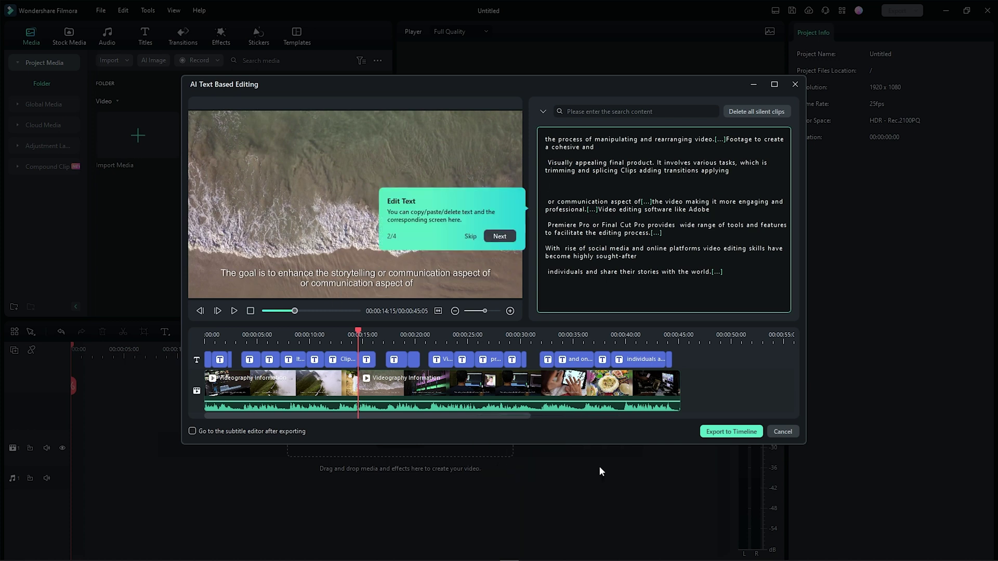
click(500, 237)
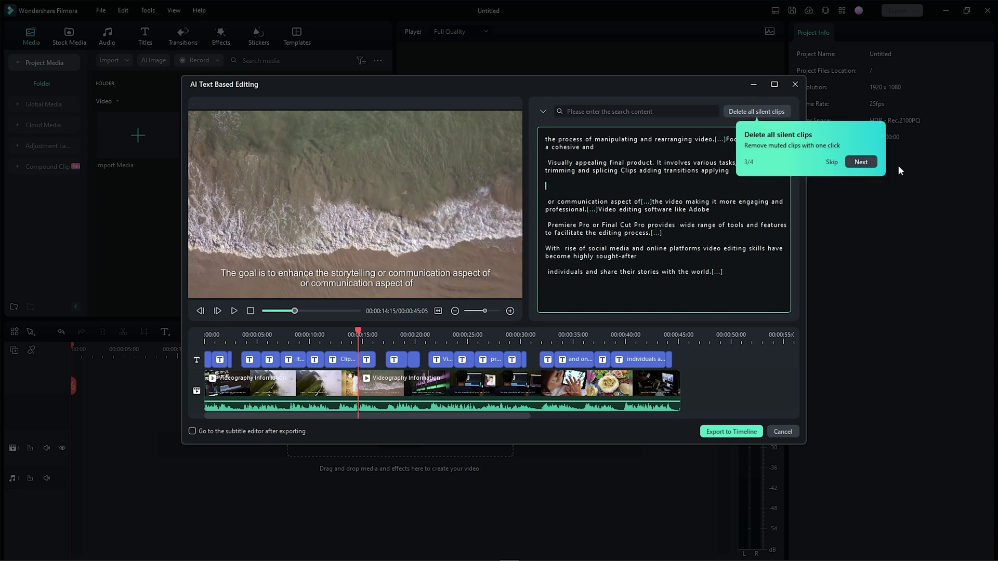
click(859, 163)
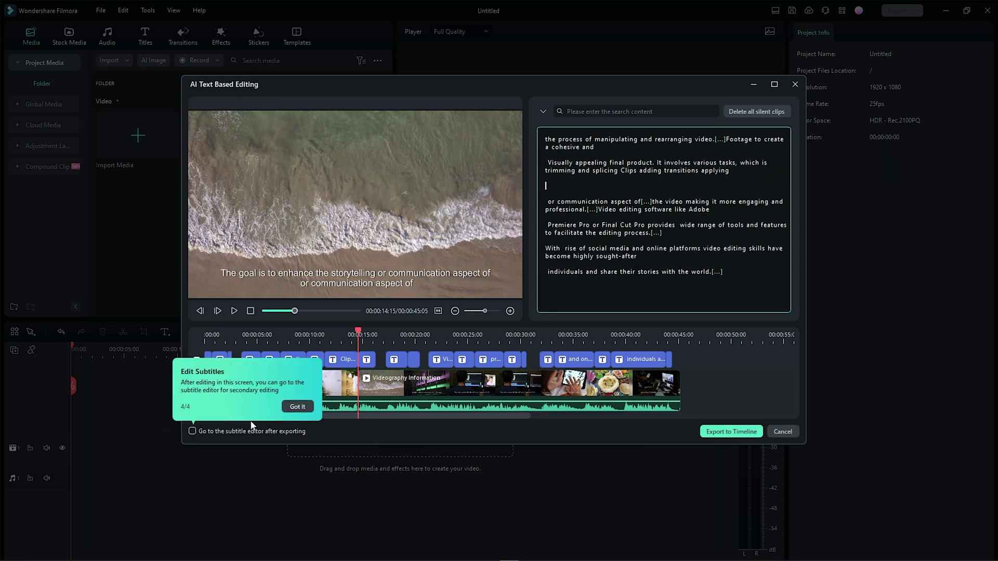
click(298, 406)
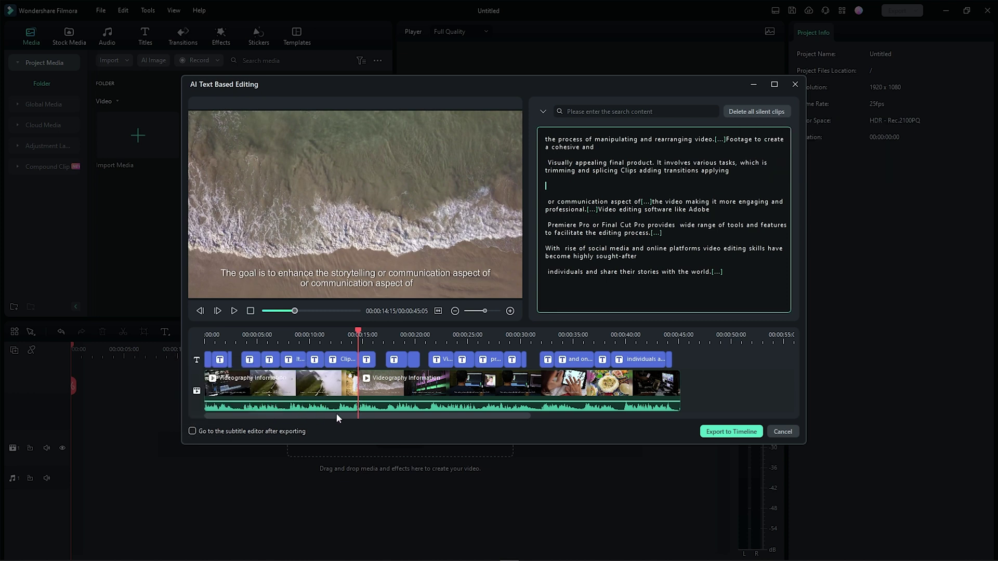
Step: Delete all silent clips from the transcribed video and export the rough cut to the timeline
click(746, 113)
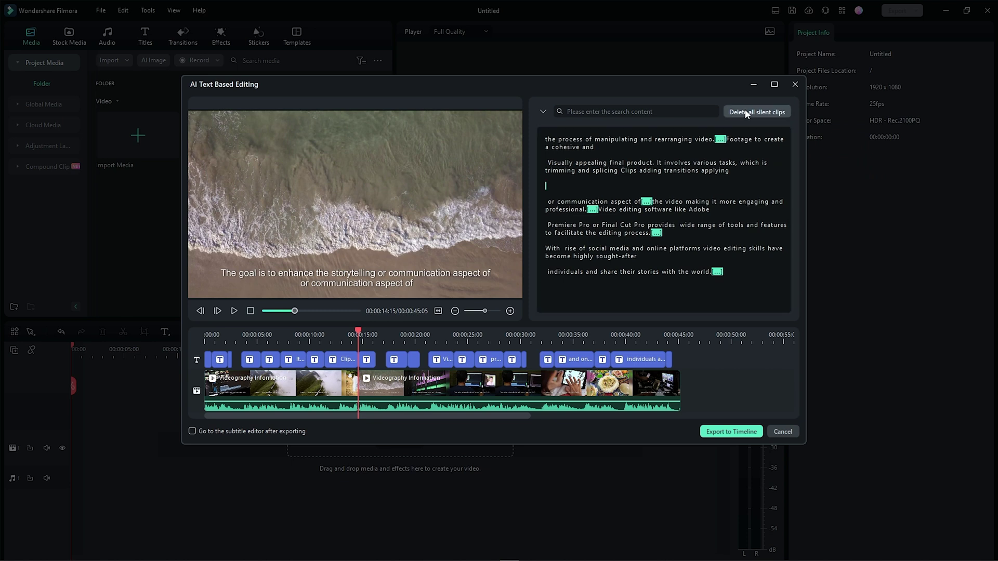
click(789, 183)
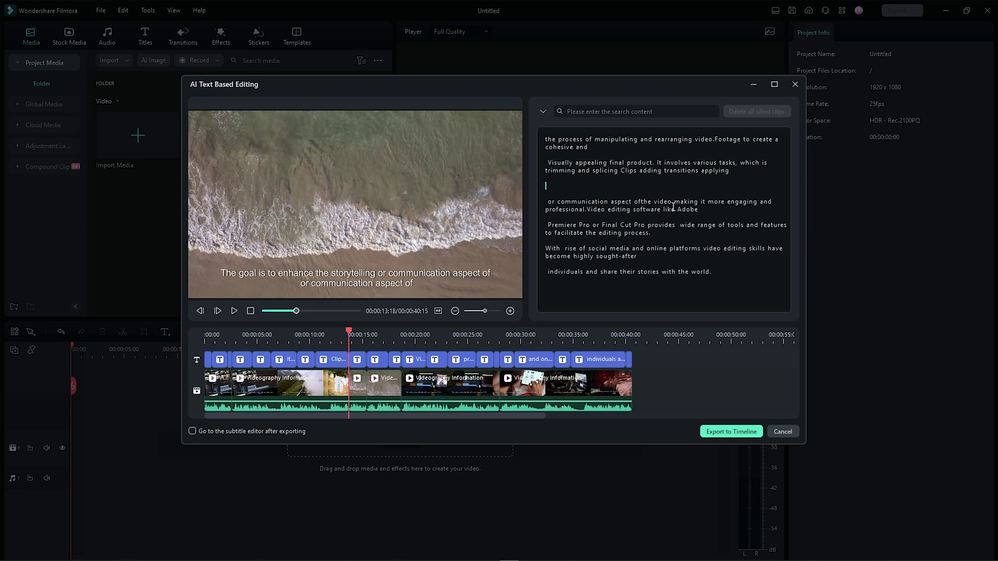
click(715, 431)
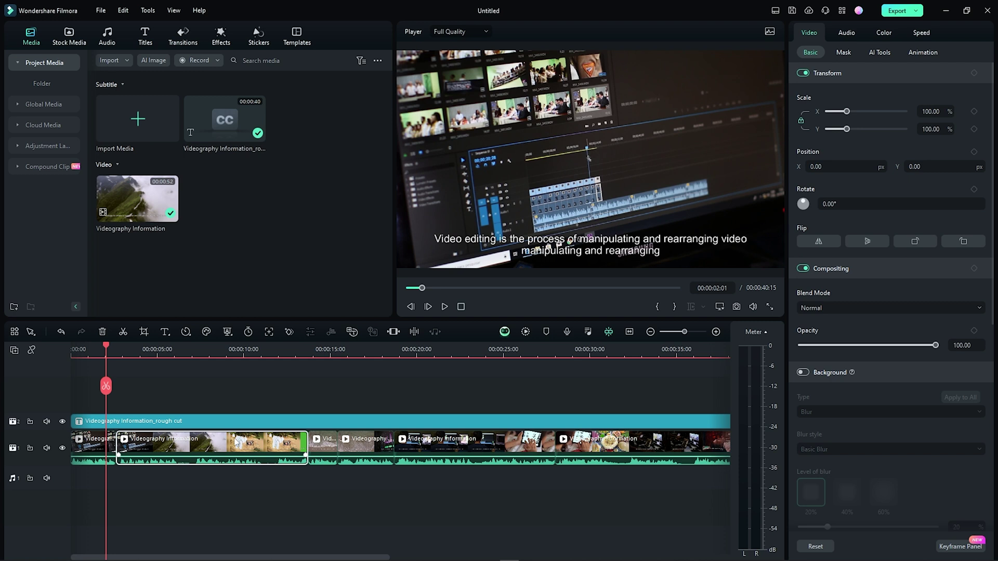
Step: Check the cut clips in the timeline and play the edited video from the beginning
click(388, 446)
click(482, 445)
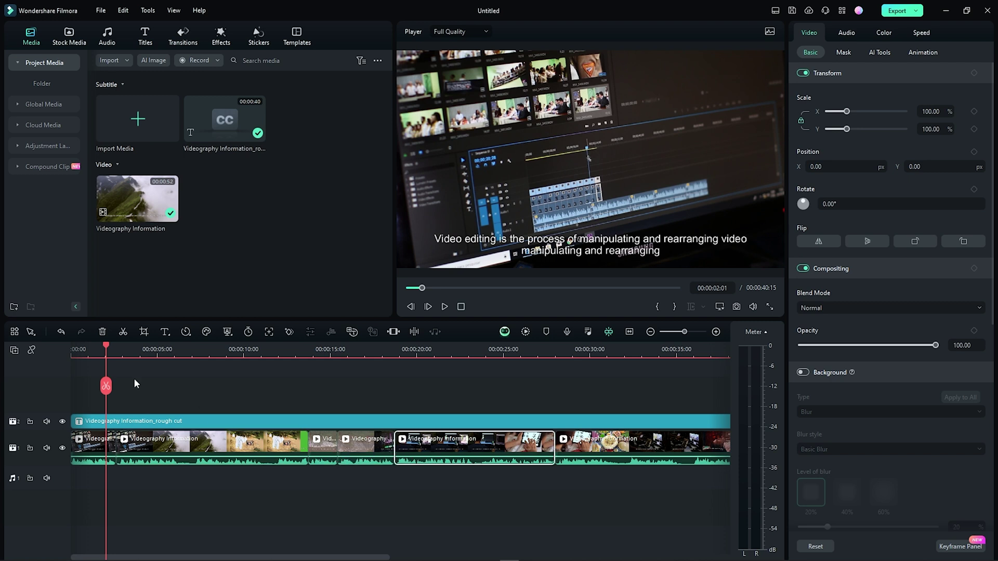
drag(107, 344, 67, 342)
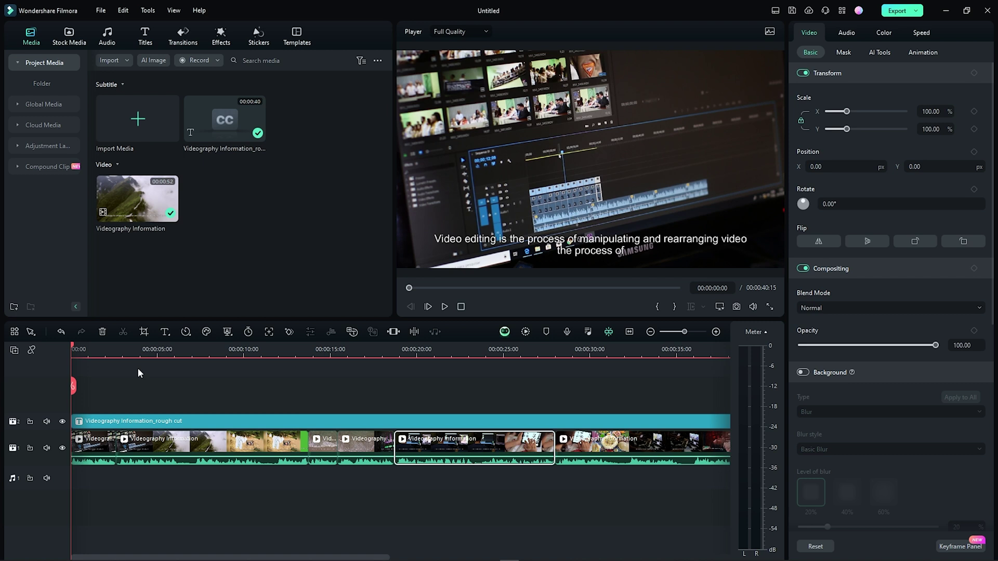
key(space)
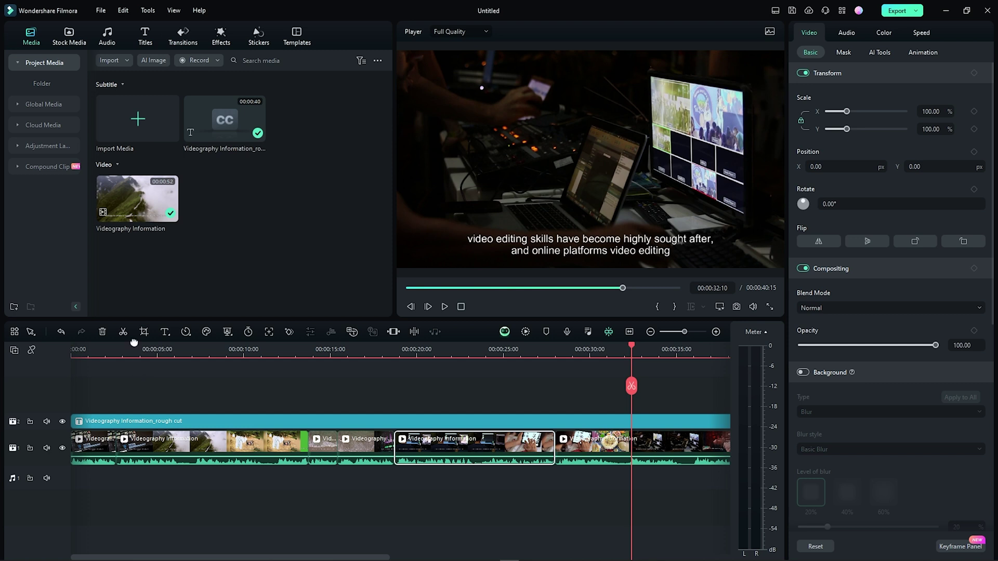
Step: Generate one AI music track with the Exciting mood and a duration of 00:26
click(109, 39)
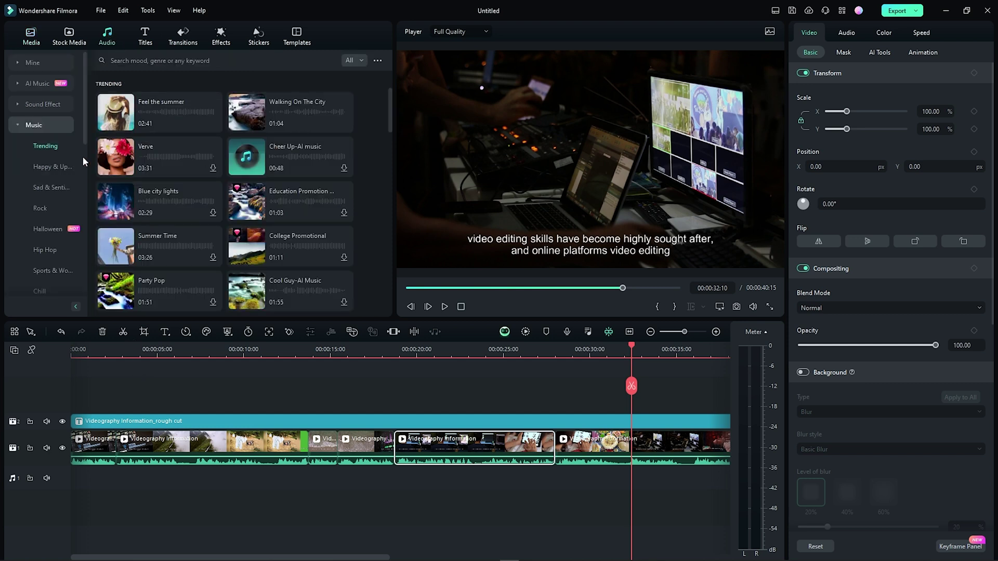
click(28, 85)
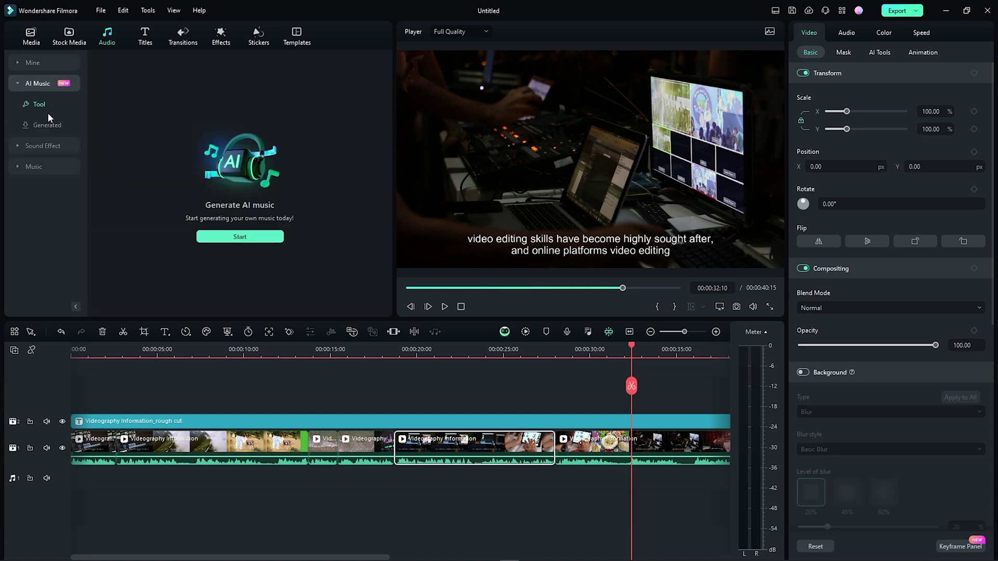
click(238, 236)
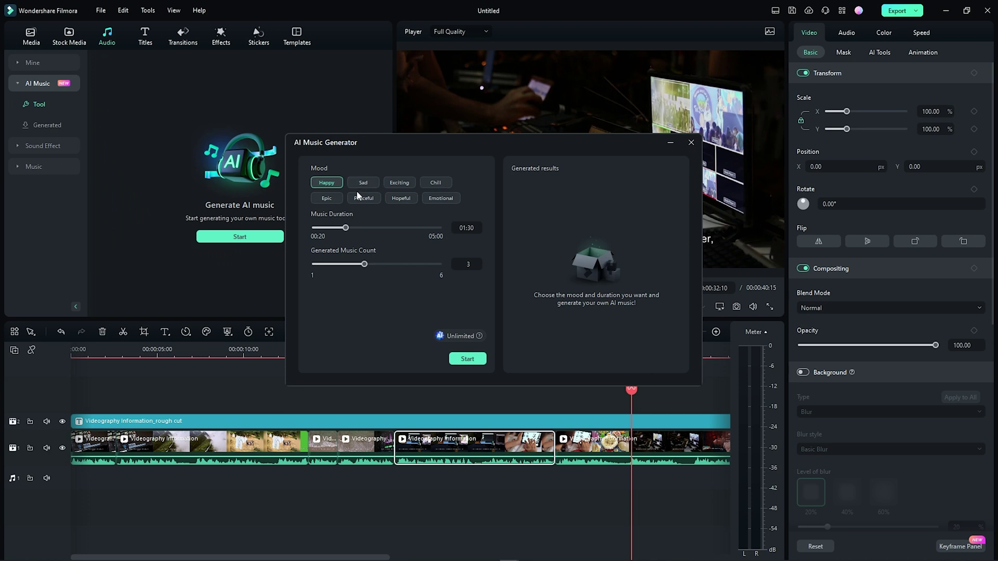
click(387, 181)
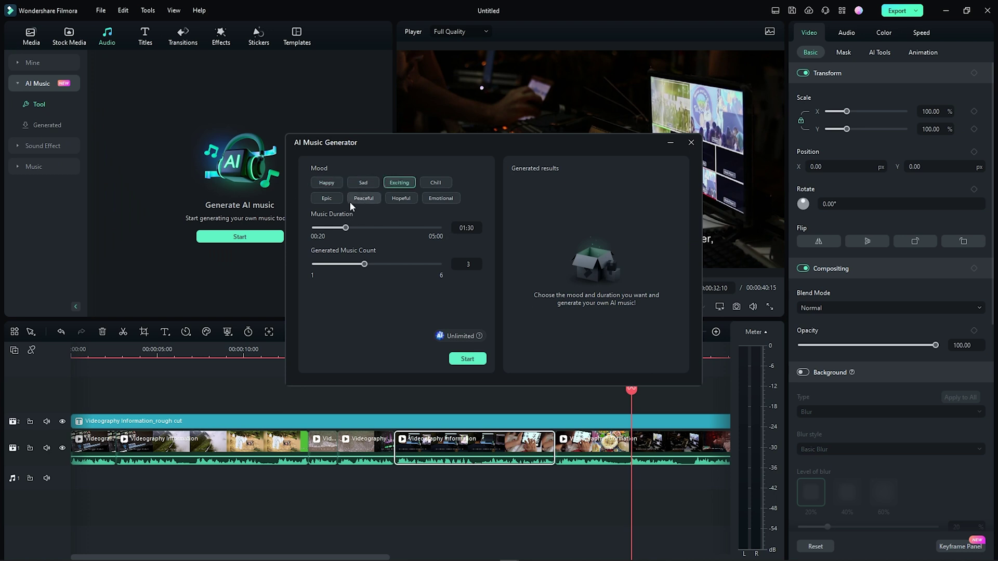
click(398, 182)
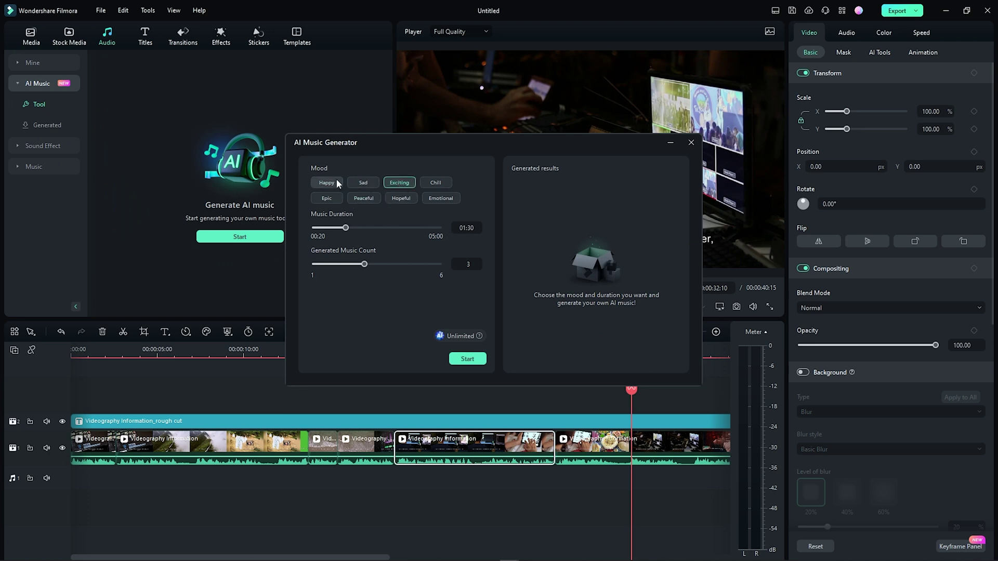
drag(346, 229, 318, 232)
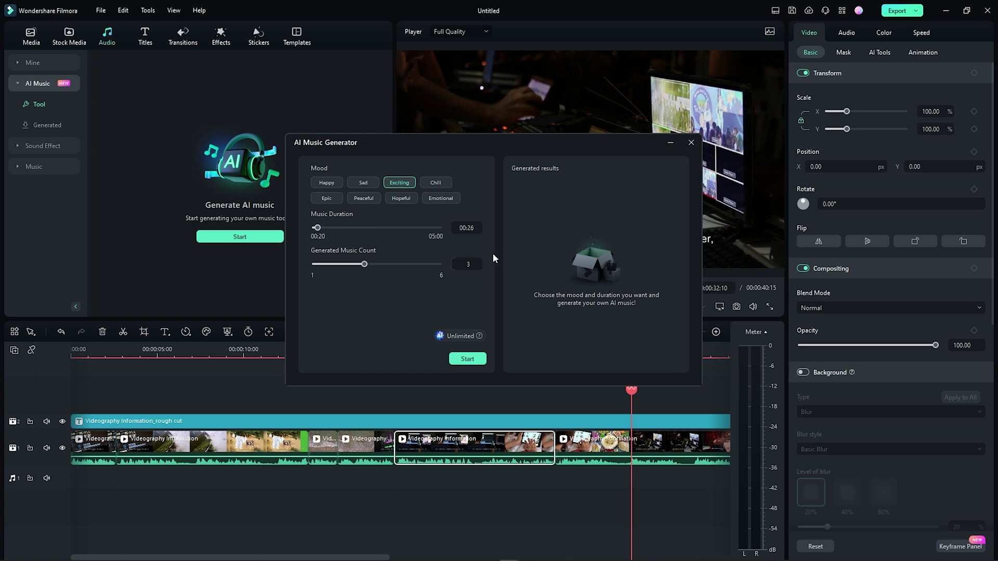
drag(364, 264, 265, 258)
click(467, 359)
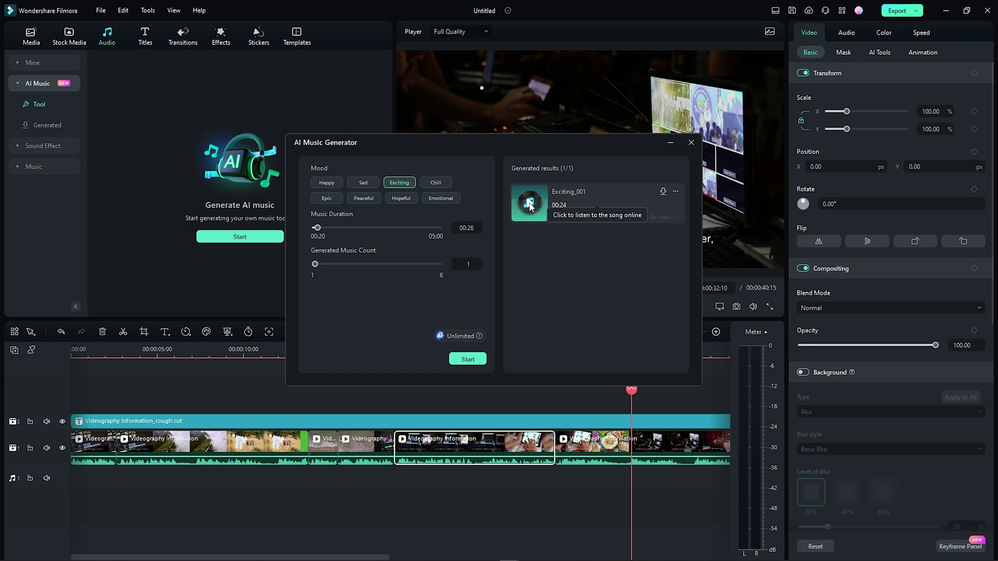
Step: Listen to the generated Exciting music track
click(531, 207)
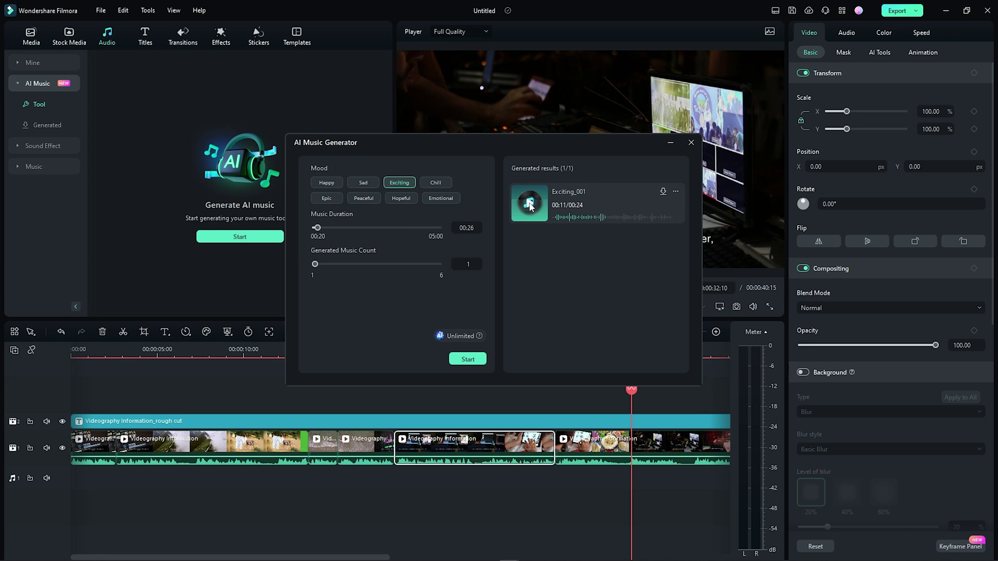
click(468, 359)
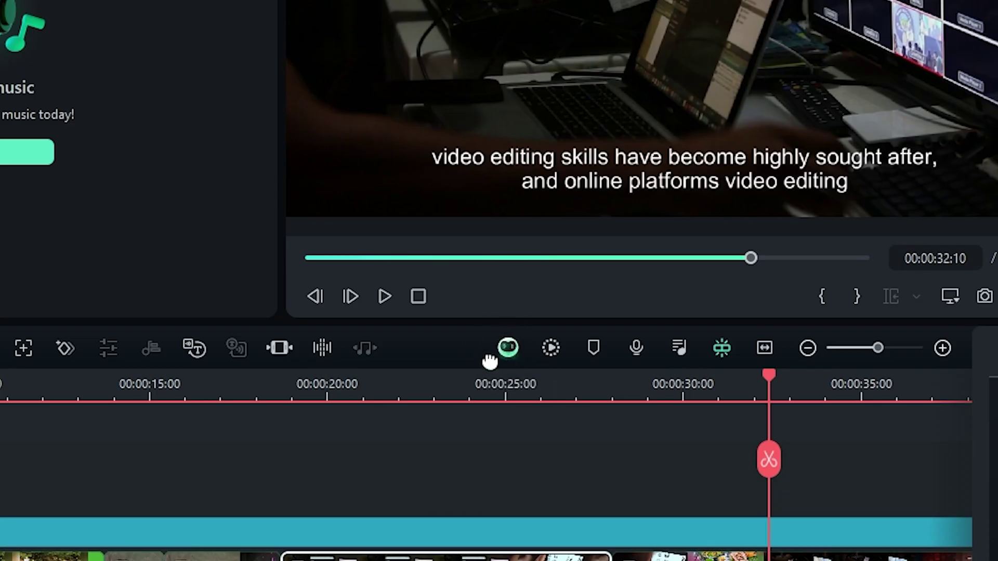
Step: Ask Filmora Copilot to "Make my videos brighter" and choose its suggested Auto Enhance action
click(508, 347)
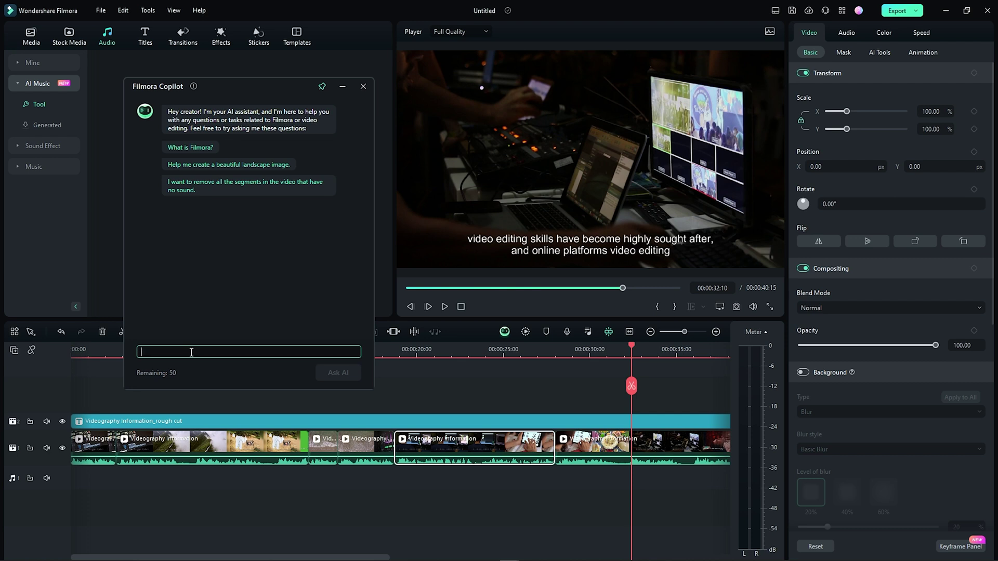
text(Make my video)
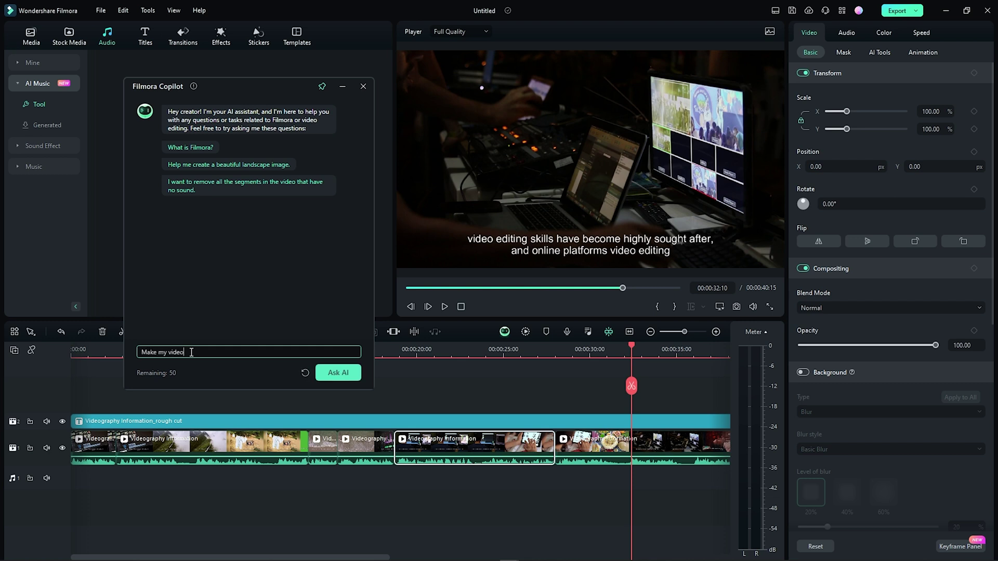
text(s brighter)
click(337, 373)
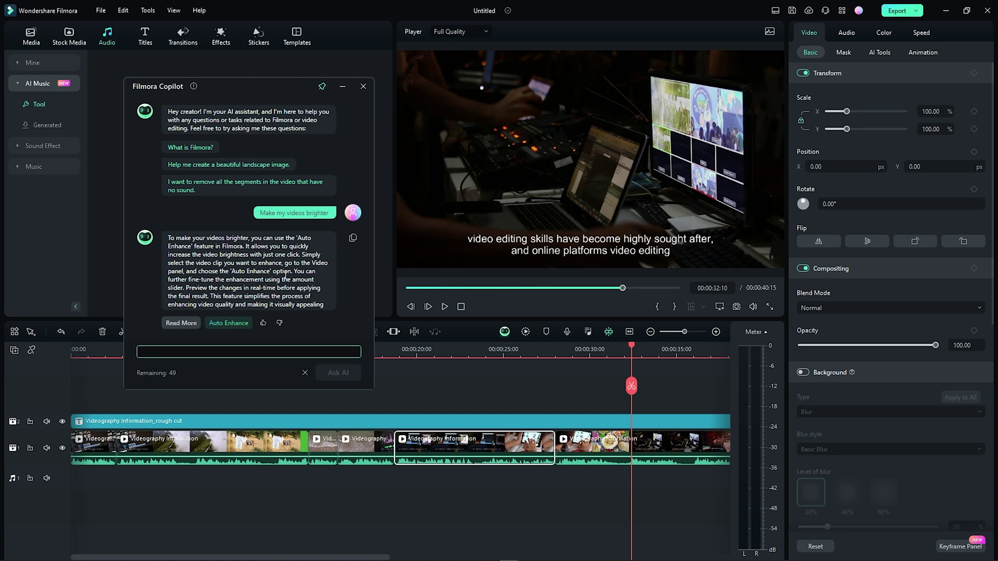
click(224, 326)
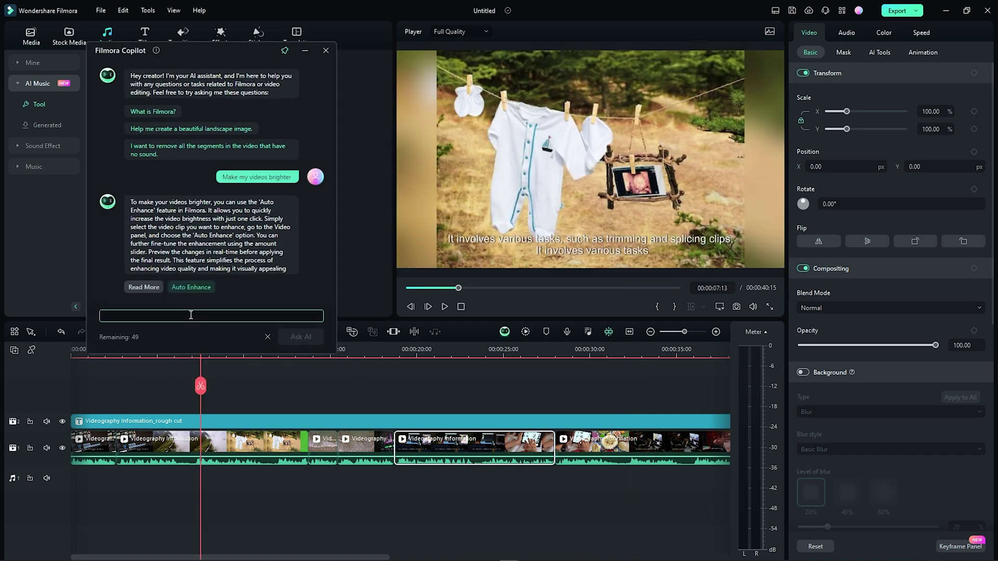
Step: Ask Copilot to "Make all videos black & white" and follow its Color Property Reset suggestion to the color settings
text(M)
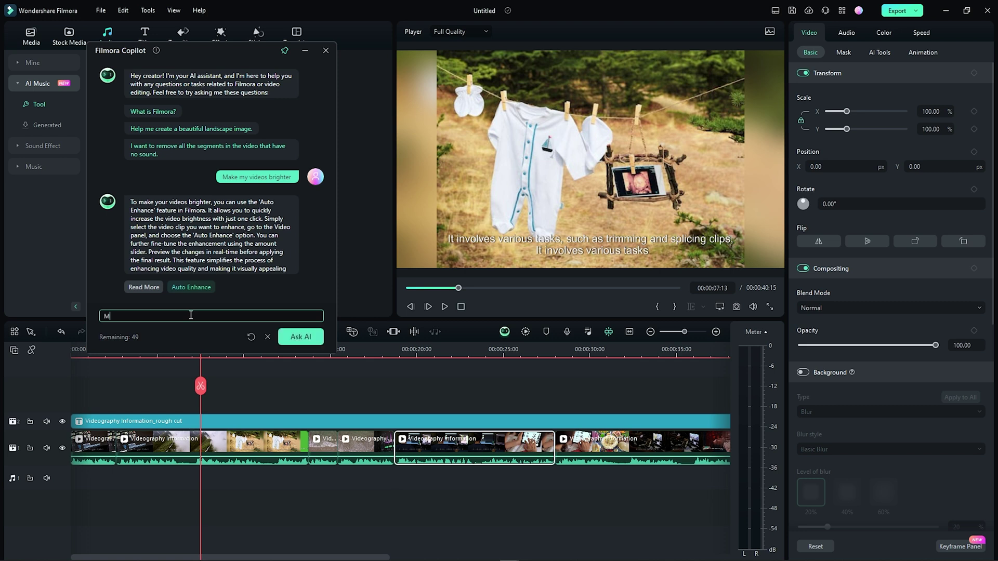
text(ake all videos black & white)
key(Return)
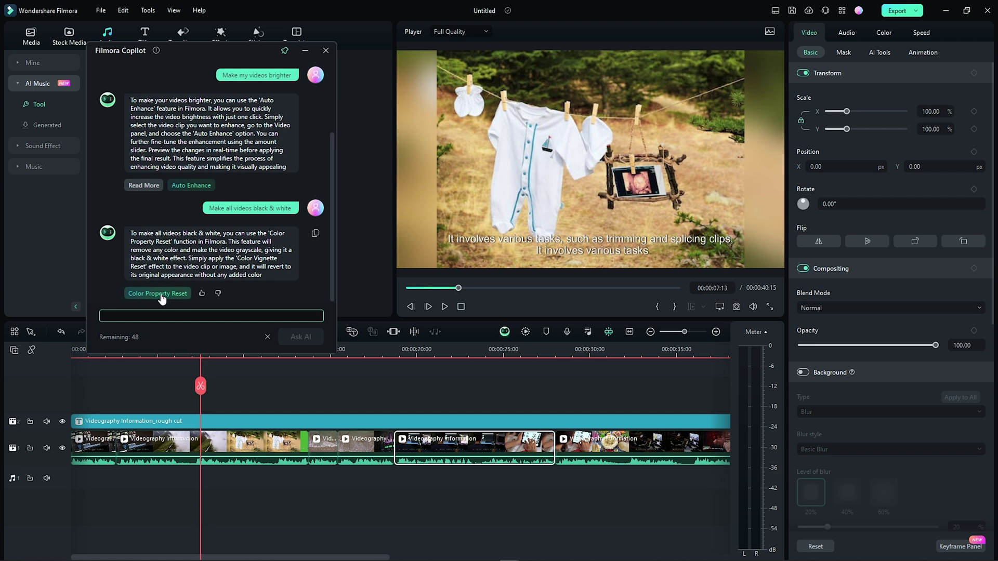
click(161, 296)
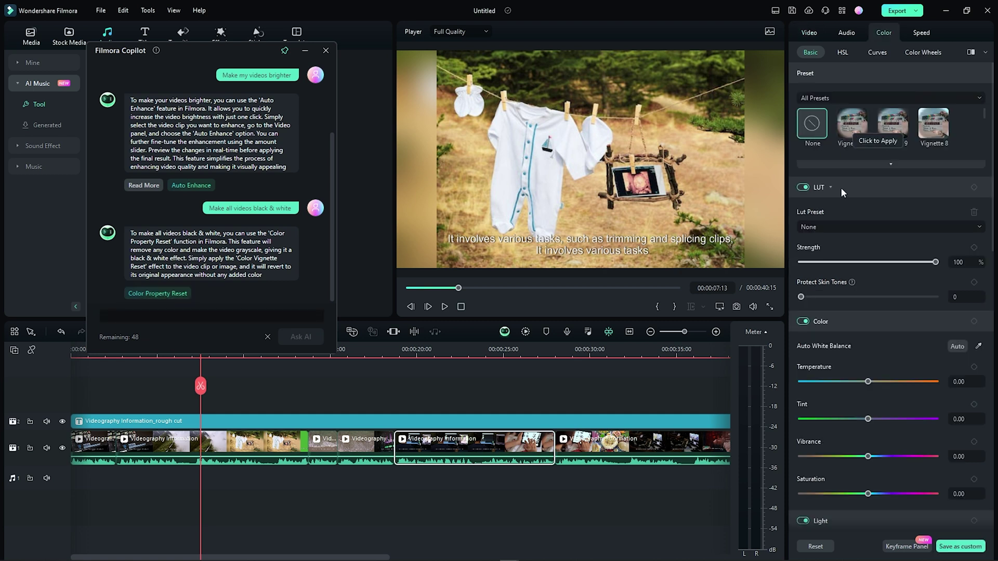
Step: Set Vibrance and Saturation to -100 for the currently selected video clip
scroll(862, 309, down, 3)
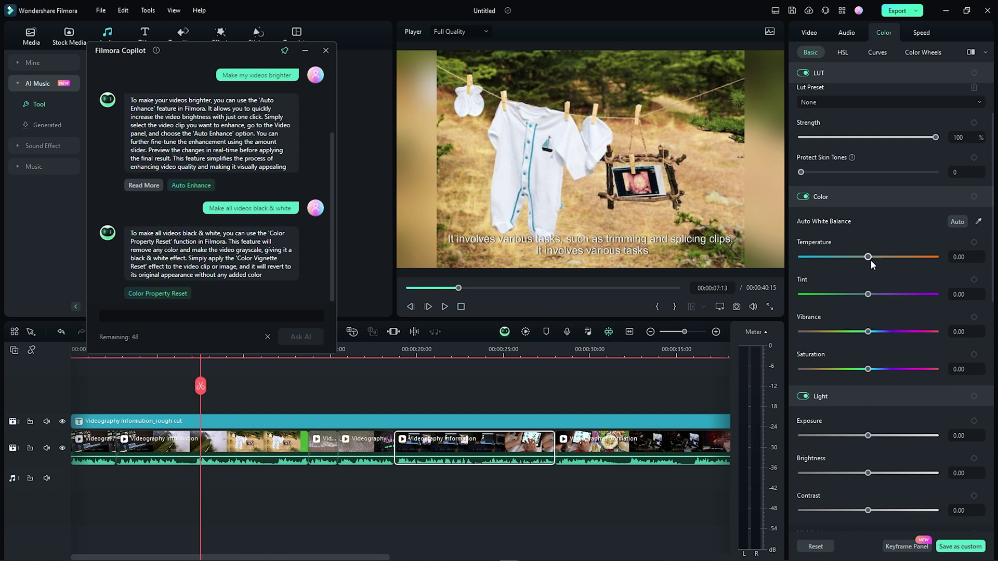
drag(873, 332, 803, 331)
drag(868, 369, 801, 369)
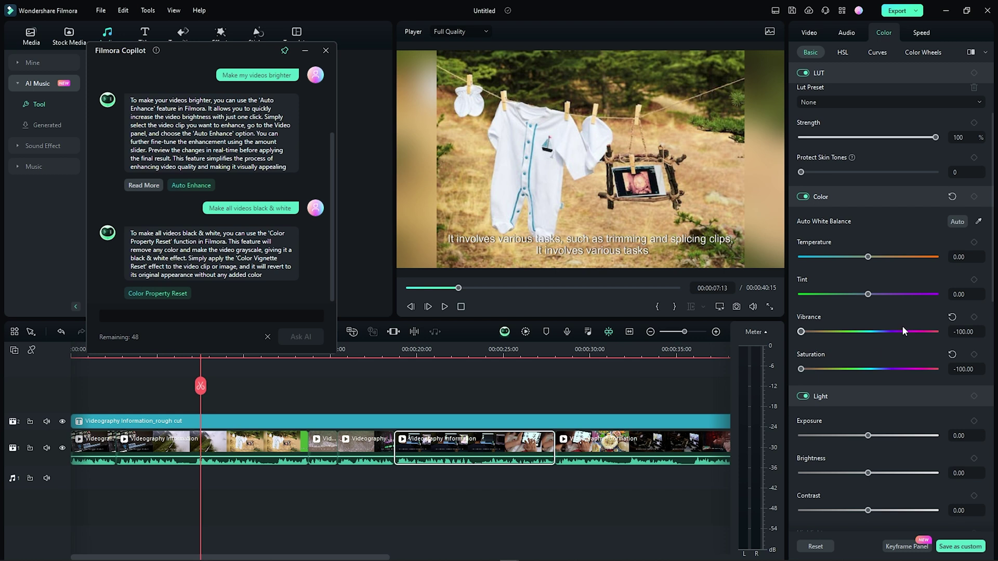
Step: Select the clip under the playhead, set its Vibrance and Saturation to -100, and close Copilot
click(223, 451)
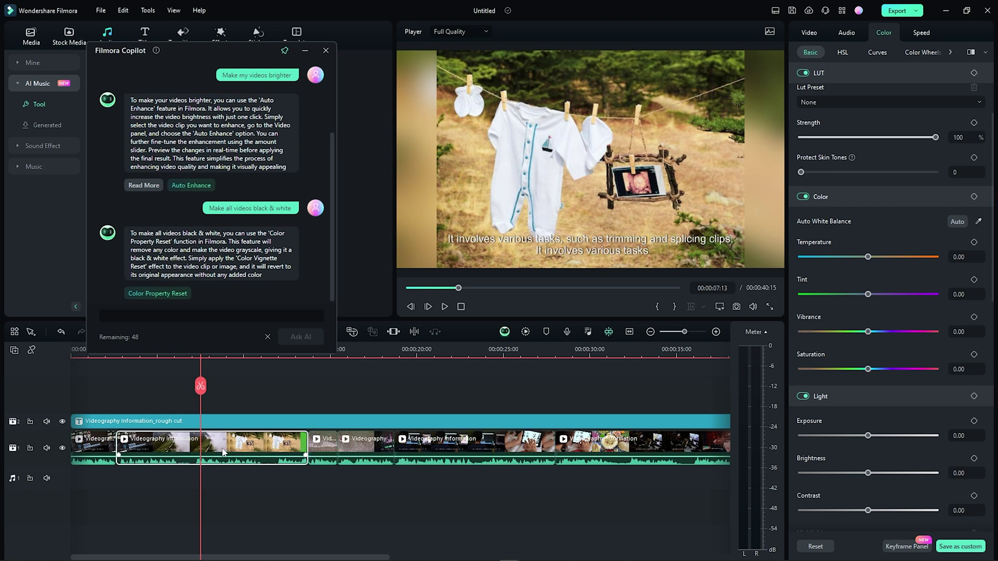
drag(868, 332, 758, 319)
drag(868, 369, 801, 369)
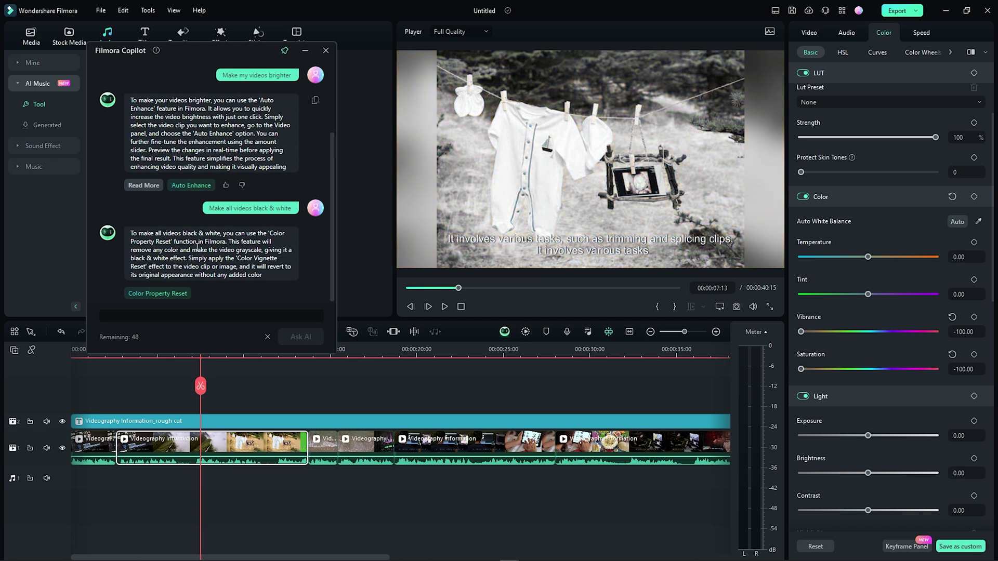
mouse_move(211, 282)
mouse_move(269, 136)
mouse_move(218, 206)
click(325, 51)
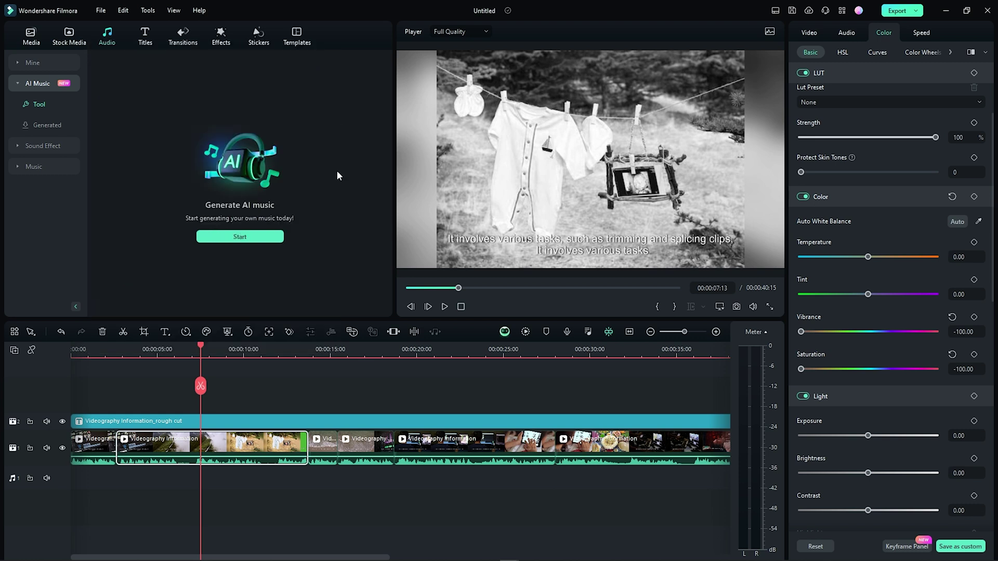
Step: Clear the rough-cut video clips and subtitles from the timeline
key(ctrl+z)
key(ctrl+z)
key(ctrl+z)
key(ctrl+z)
key(ctrl+z)
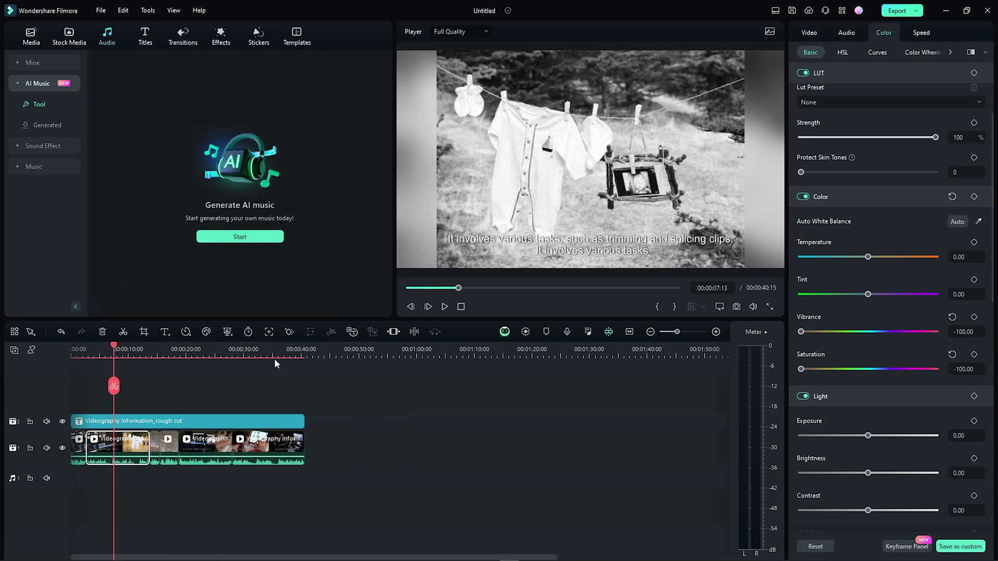
Step: Add the Cinematic Logo Reveal template at the start of the empty timeline
click(307, 36)
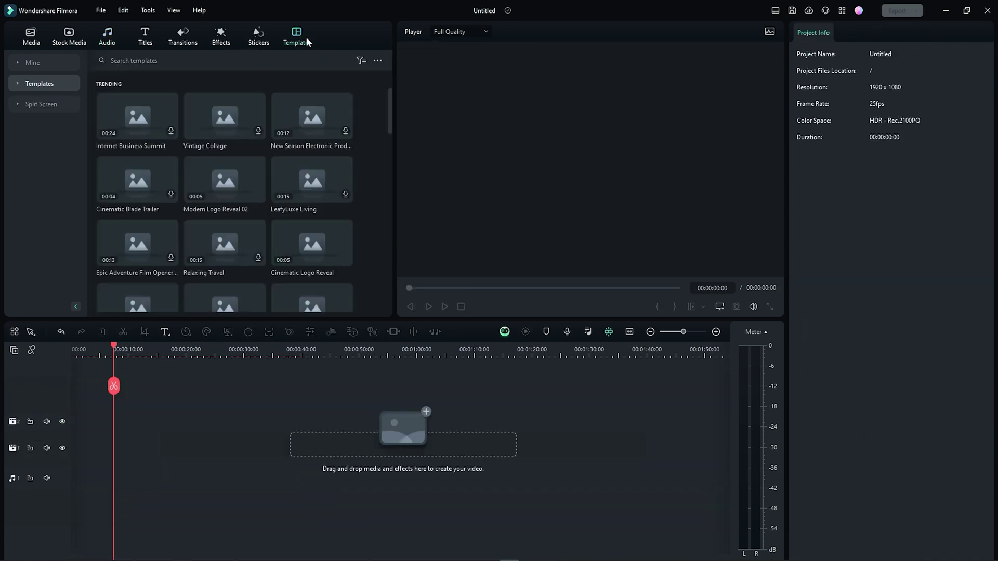
scroll(351, 191, down, 1)
drag(304, 157, 87, 444)
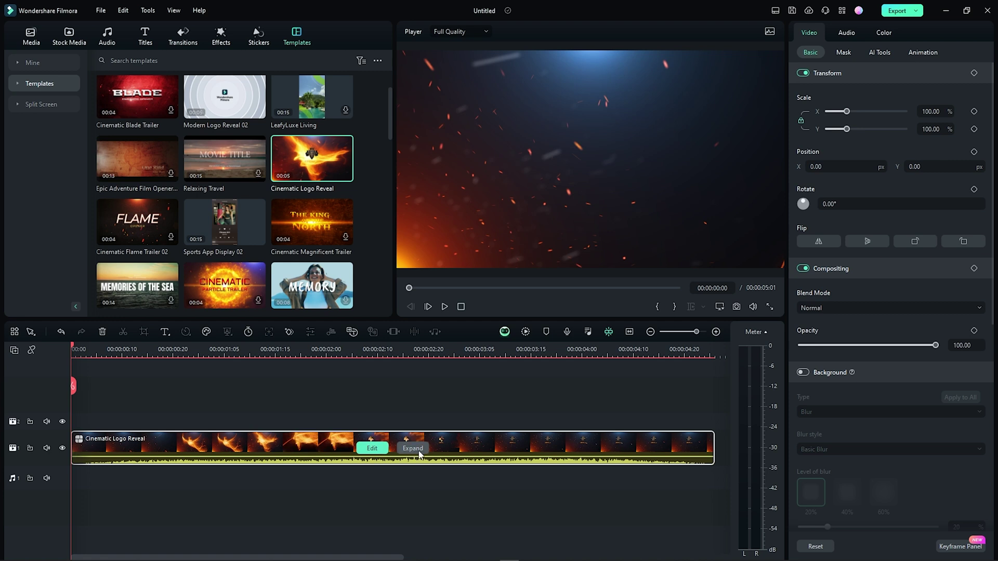
Step: Open the Cinematic Logo Reveal clip for template editing and preview the "01 Replace Your Photo" placeholder image
click(372, 353)
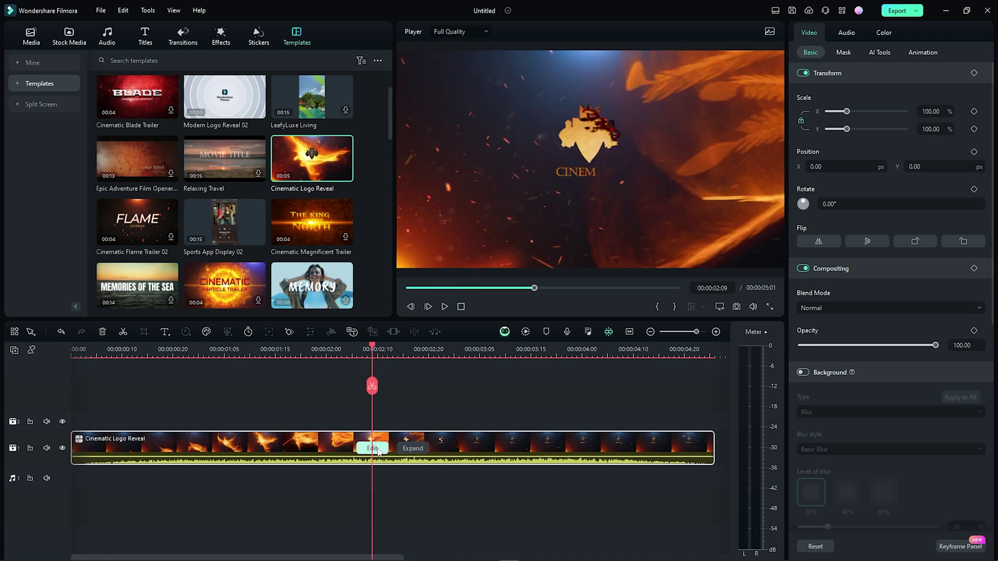
click(370, 450)
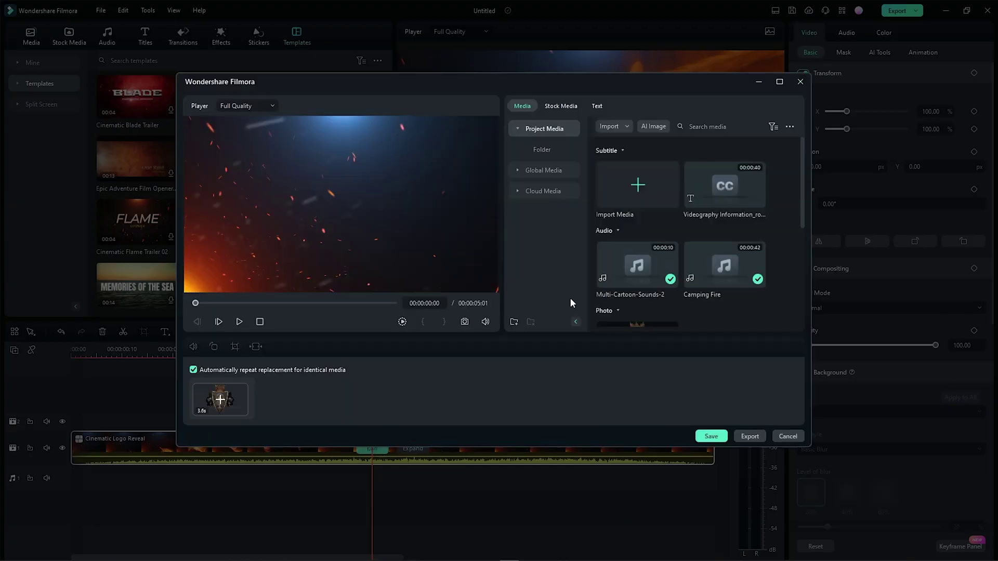
scroll(654, 268, down, 2)
click(675, 263)
scroll(675, 263, down, 2)
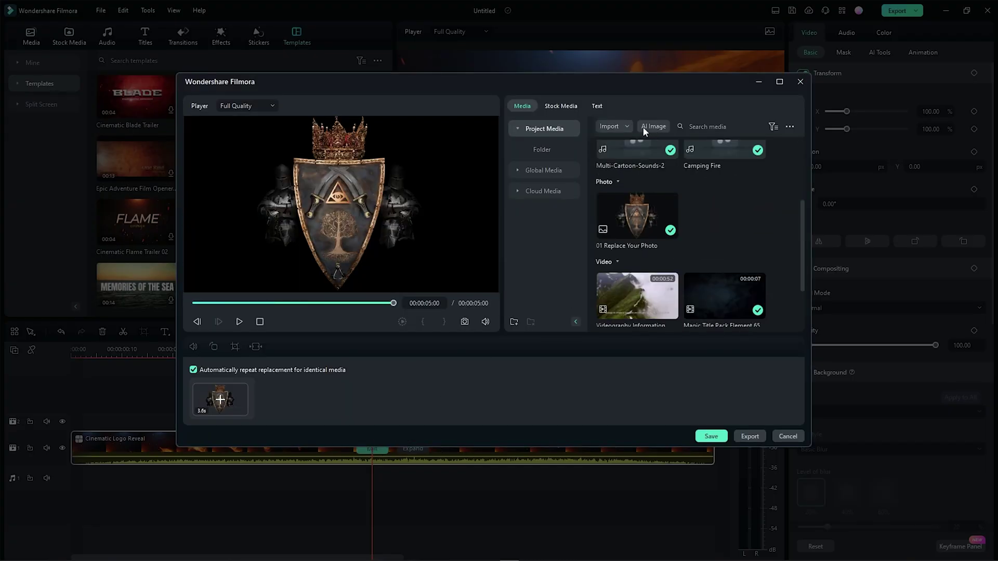
Step: Generate a 16:9 AI image in the Cyberpunk style from the description "I need a Epic DSLR Camera"
click(656, 126)
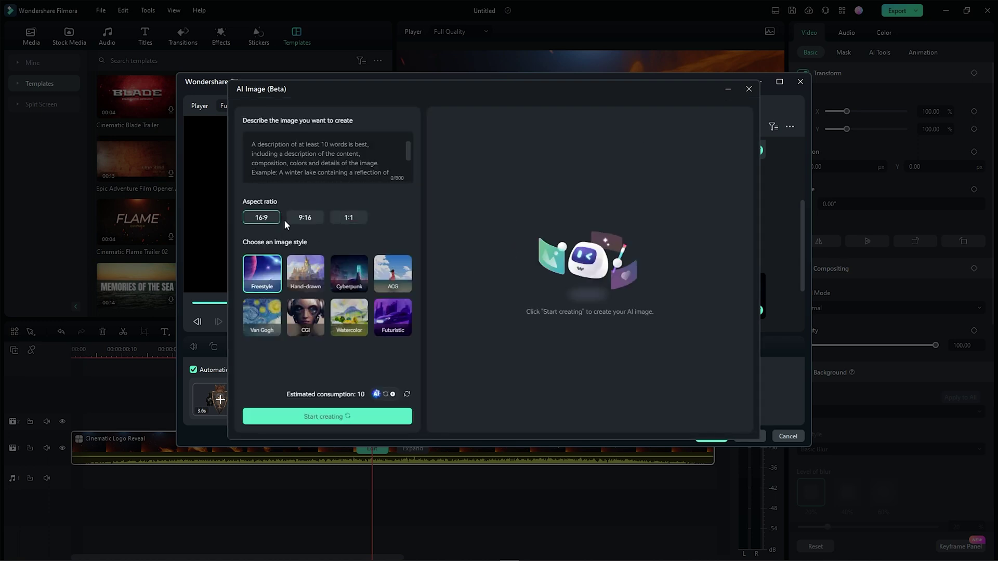
click(390, 147)
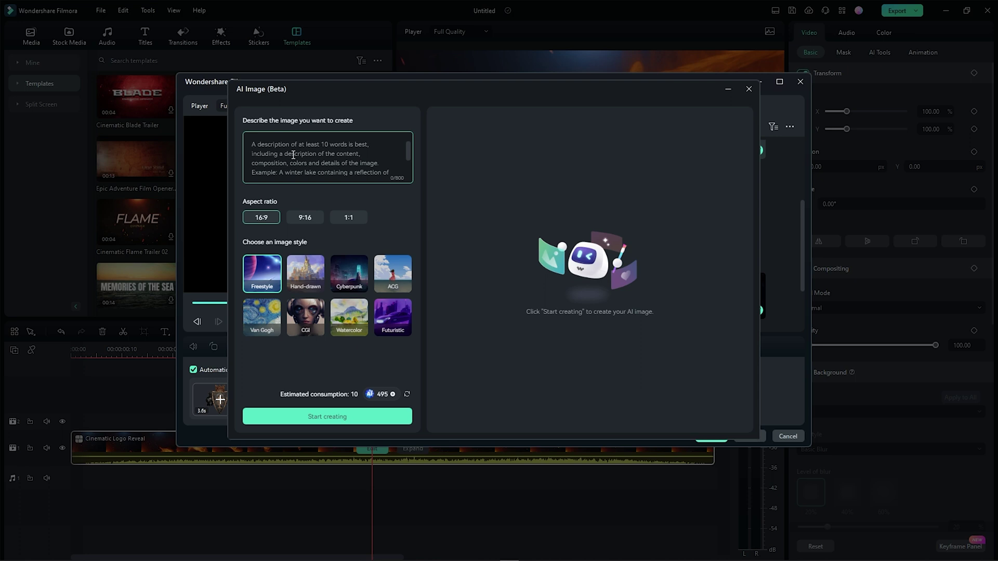
text(I need a Epic DSLR Camera)
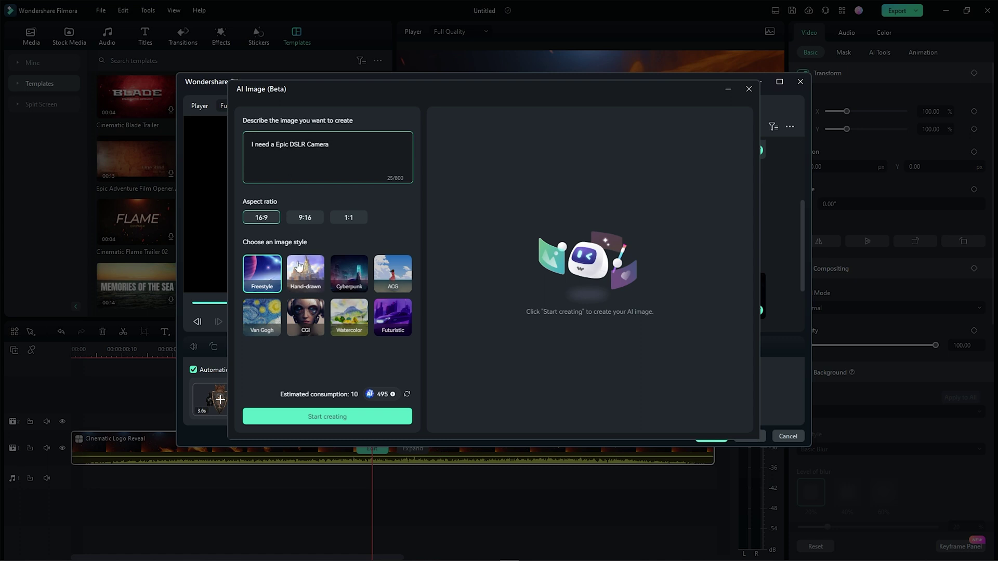
click(349, 275)
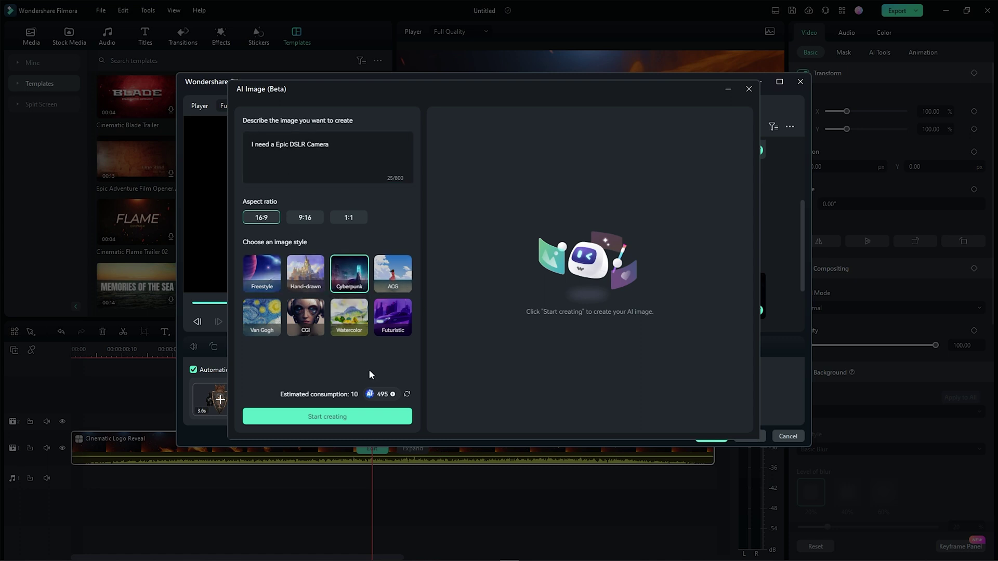
click(328, 419)
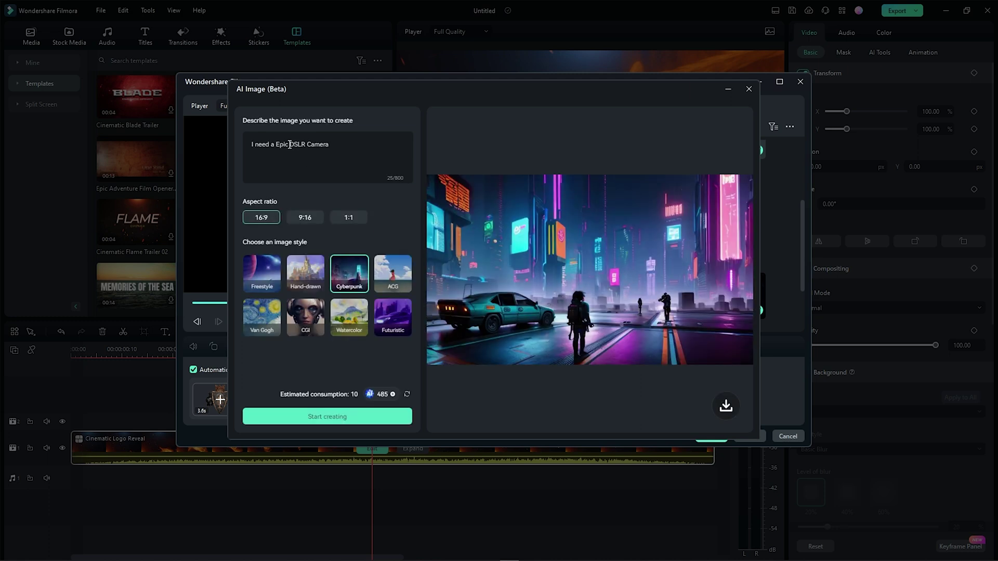
Step: Shorten the image description to "DSLR Camera", regenerate the AI image, and add it to the project media
drag(290, 144, 245, 144)
key(BackSpace)
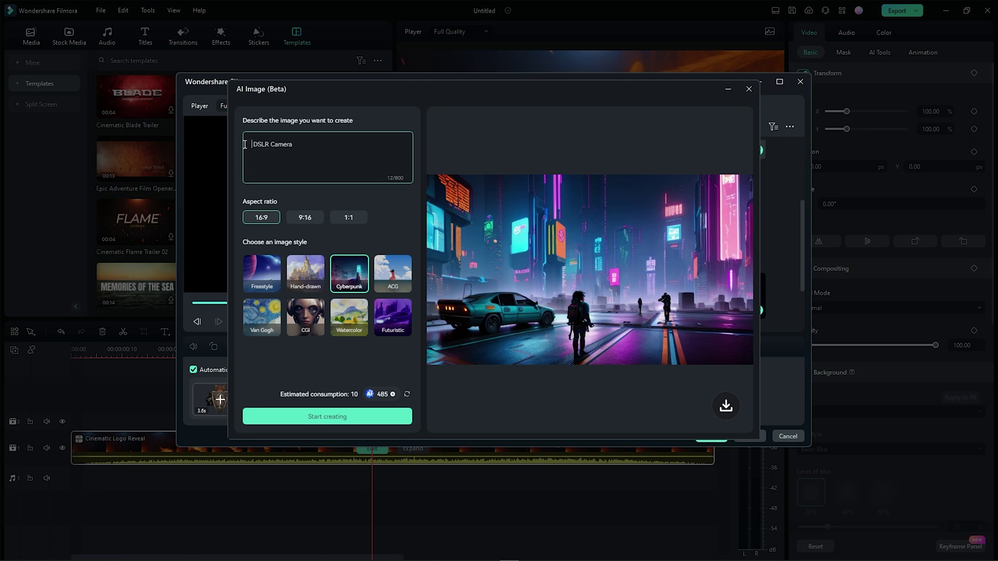
click(343, 420)
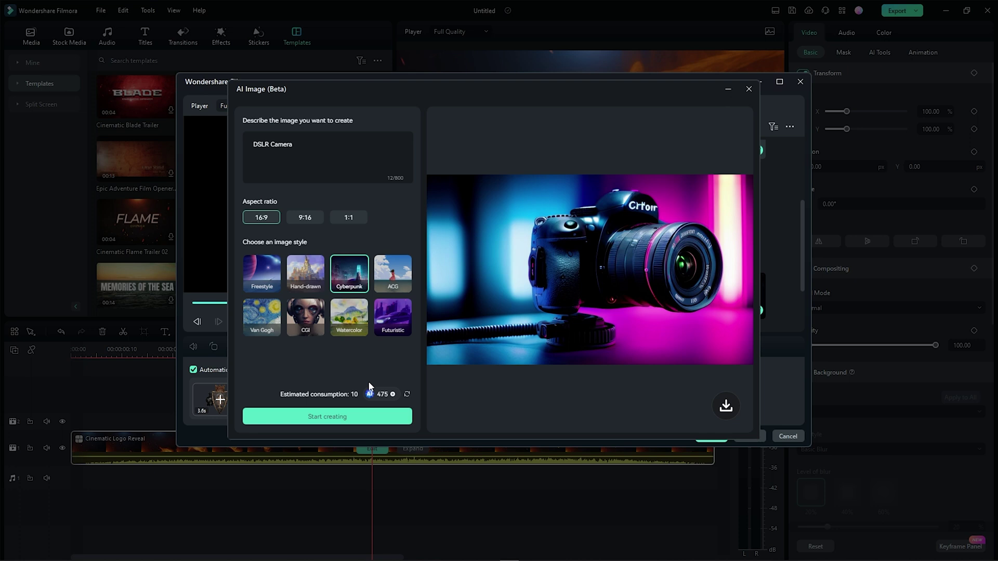
click(553, 298)
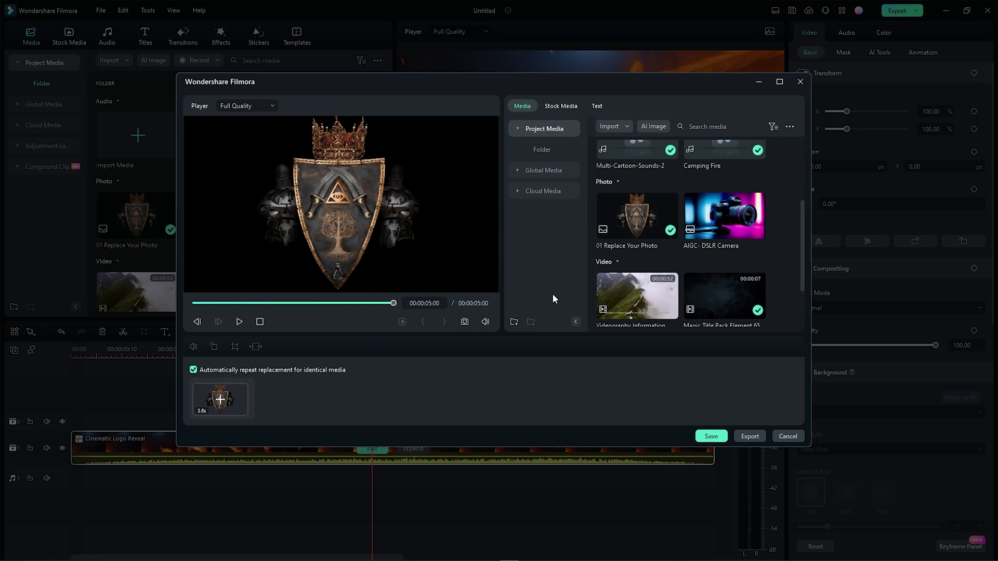
Step: Replace the template's logo with the DSLR Camera image, enlarged and centred in the frame, and save the template
drag(713, 216, 239, 408)
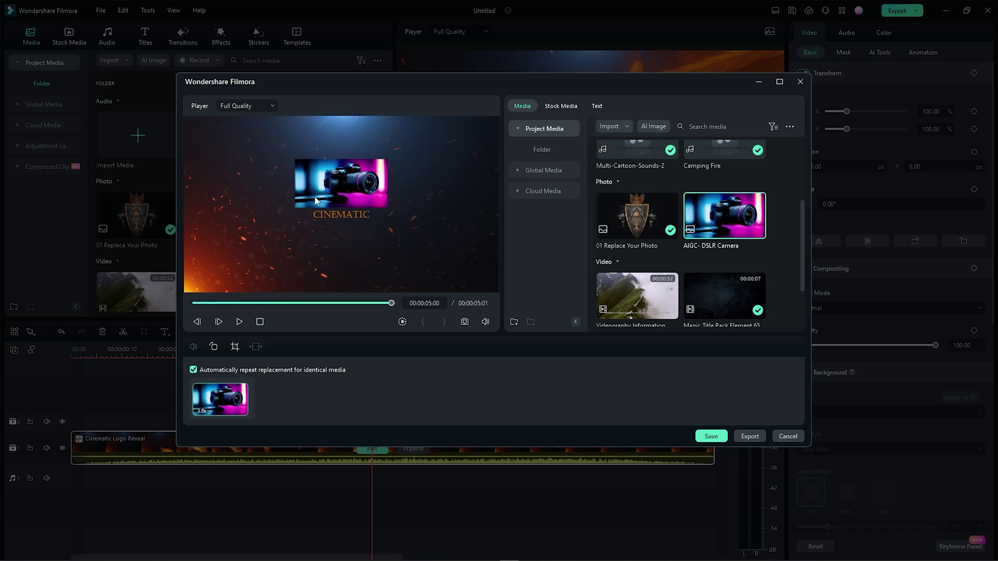
click(315, 201)
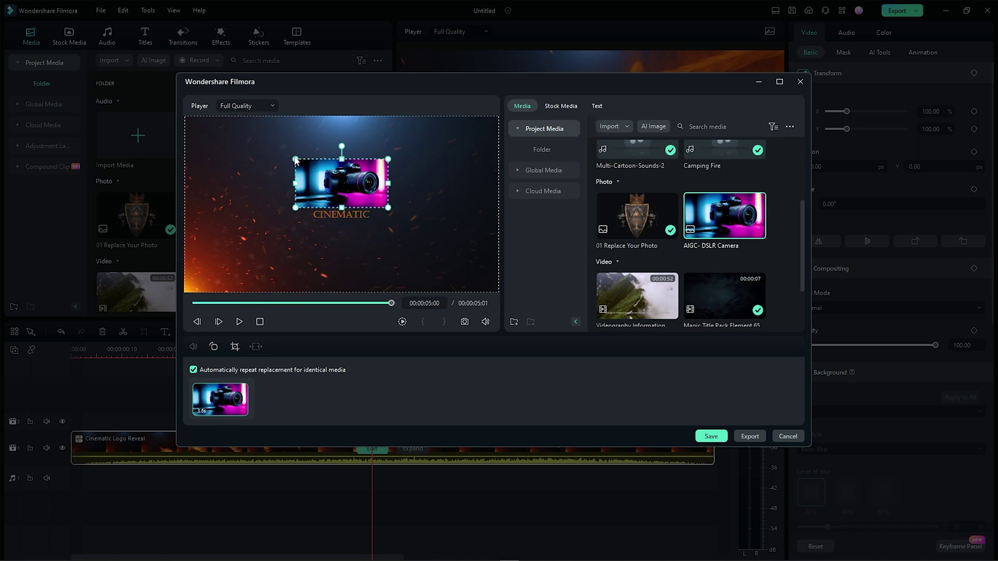
drag(295, 159, 223, 145)
drag(307, 181, 342, 204)
click(347, 270)
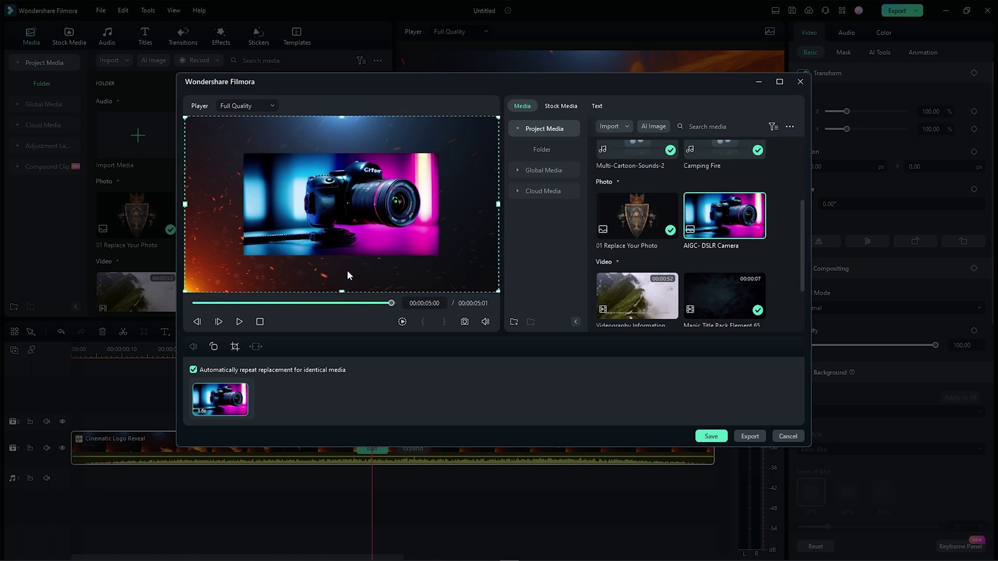
click(707, 435)
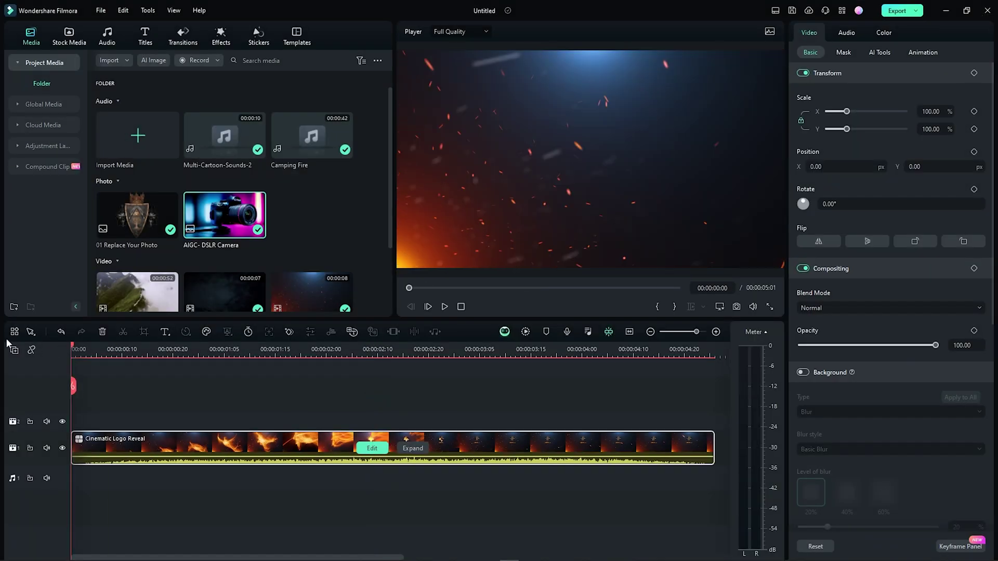
Step: Play the edited Cinematic Logo Reveal template through to its end
key(space)
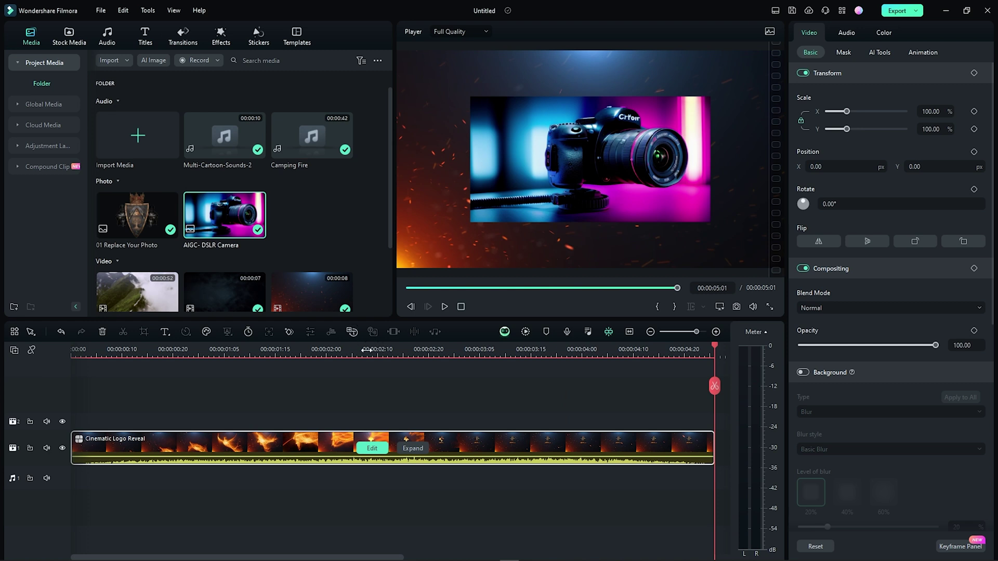
scroll(331, 350, down, 1)
scroll(331, 350, down, 1)
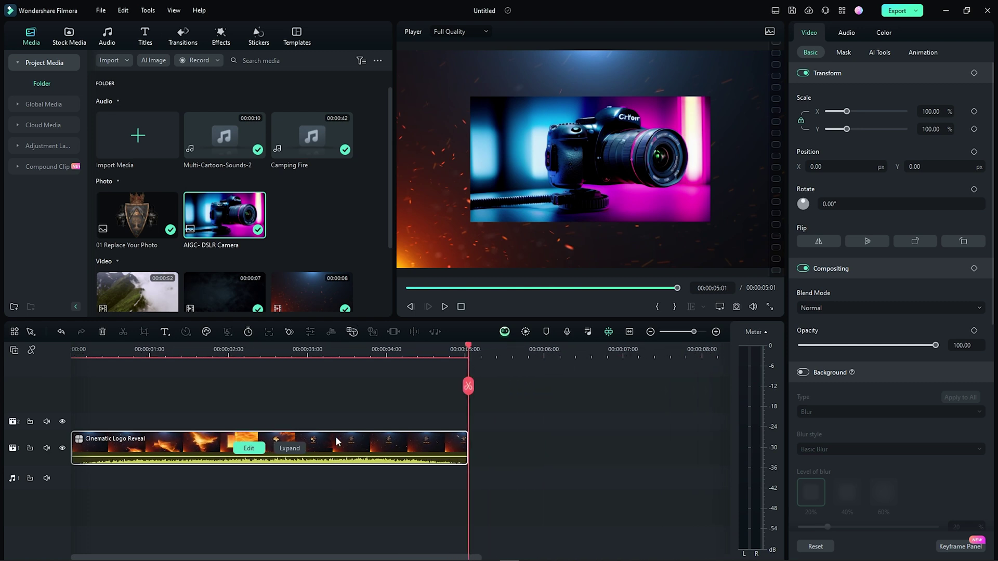
Step: Delete the Cinematic Logo Reveal clip from the timeline and return the playhead to the start
key(Delete)
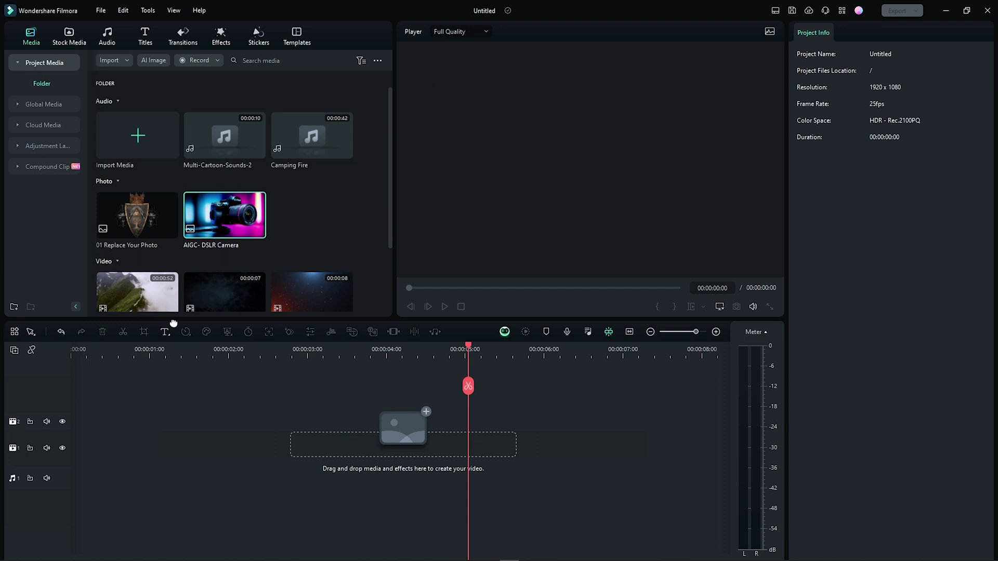
drag(166, 343, 23, 111)
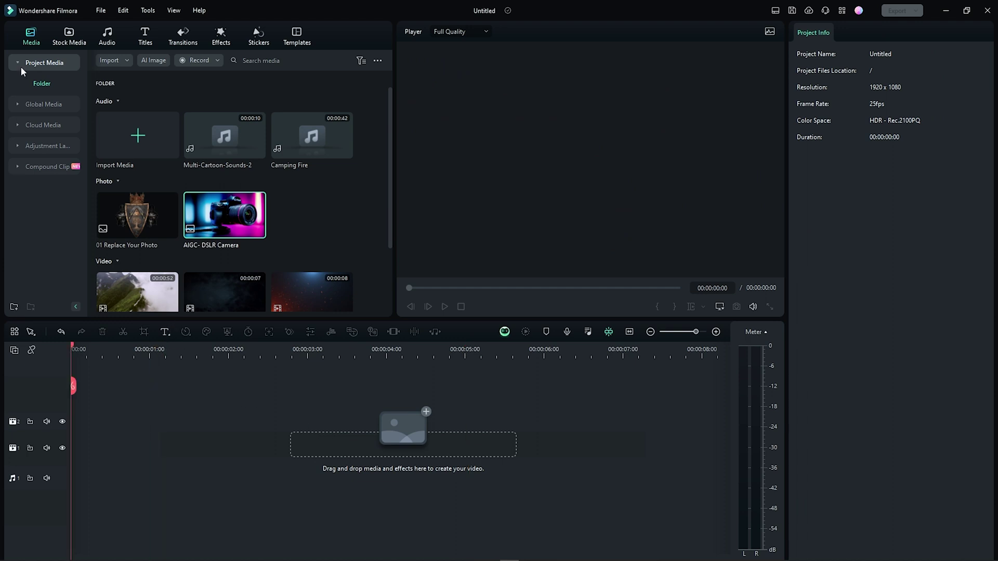
Step: Show all project media and look through the subtitle, audio, photo and video items
click(53, 63)
scroll(319, 156, down, 3)
scroll(312, 156, up, 3)
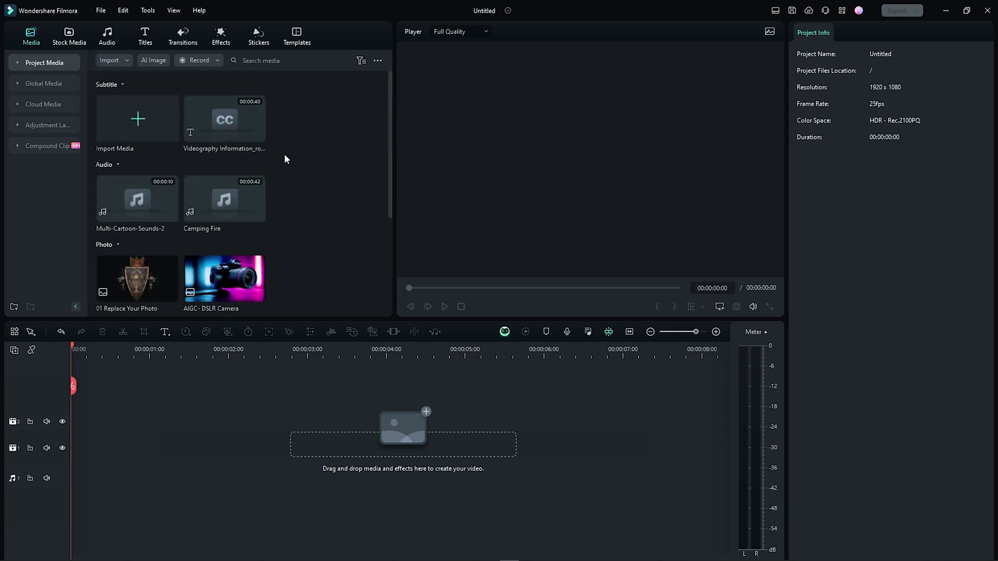
Step: Import How to AI Make Audio for You using Filmora 13 AI Music Tool.mp4 and place a clip about 2:19 long at the timeline start
click(138, 121)
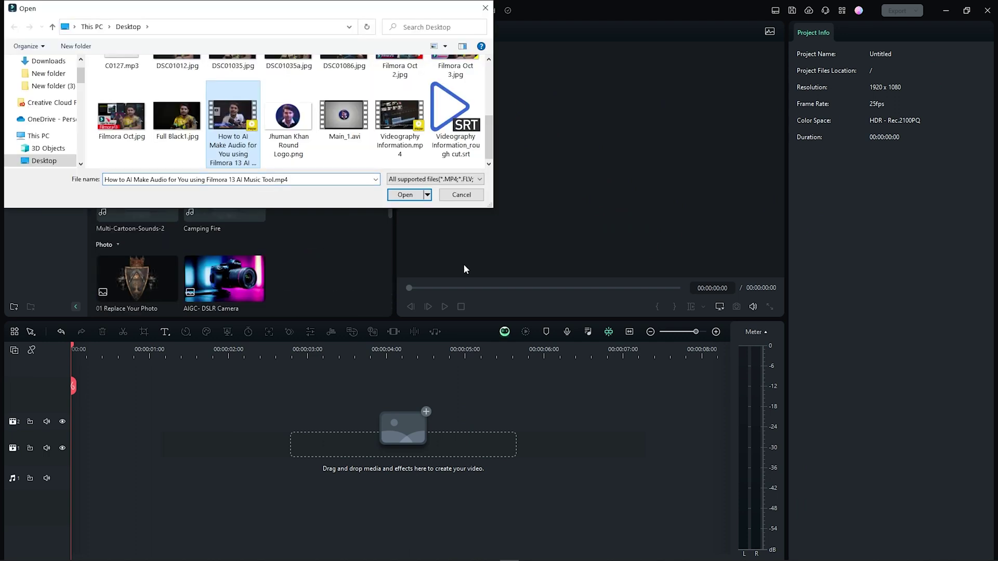
click(407, 194)
click(577, 301)
drag(225, 272, 78, 447)
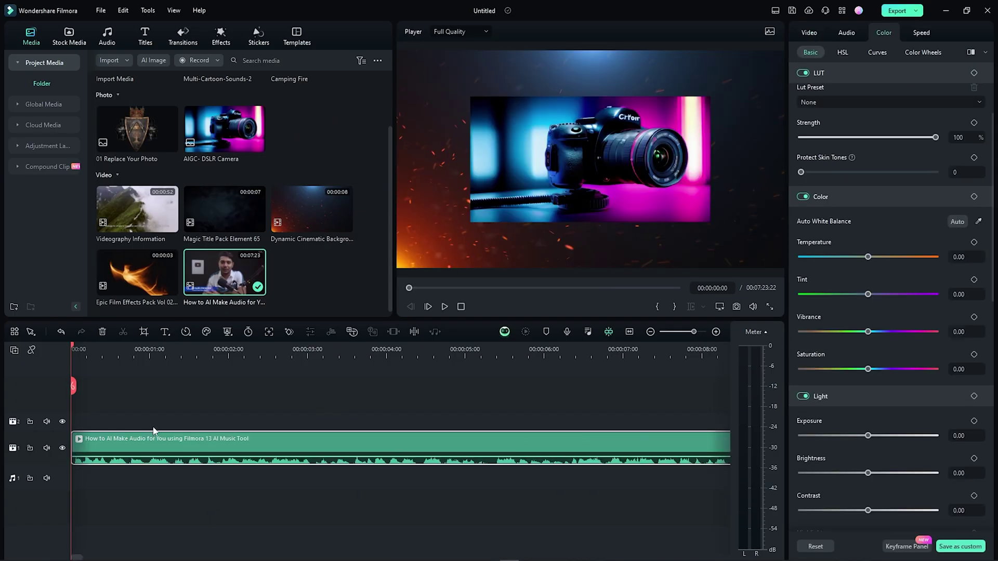
drag(73, 342, 189, 359)
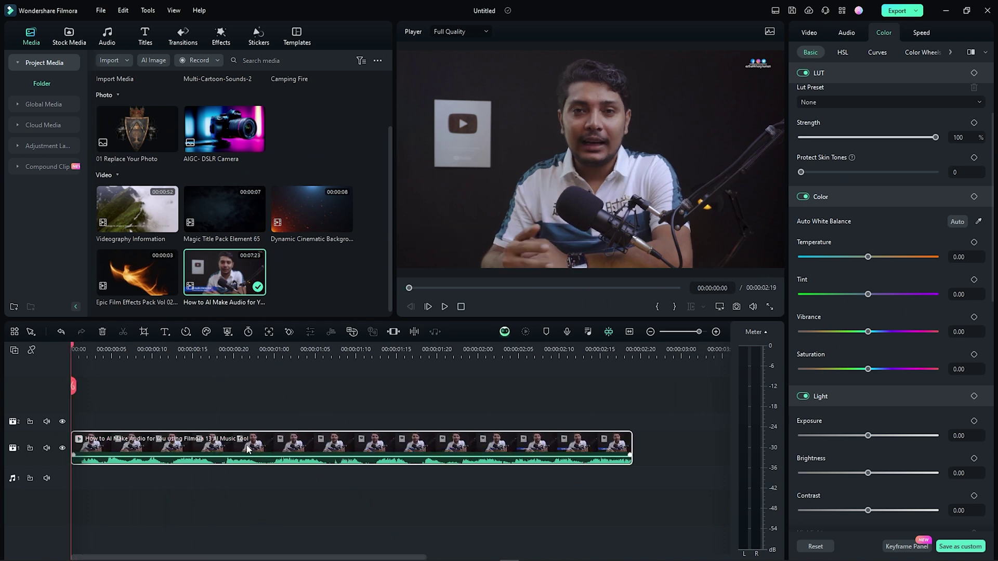
Step: Mask the presenter and microphone arm out of the background with the AI Mask Smart Brush at brush size 10
click(809, 32)
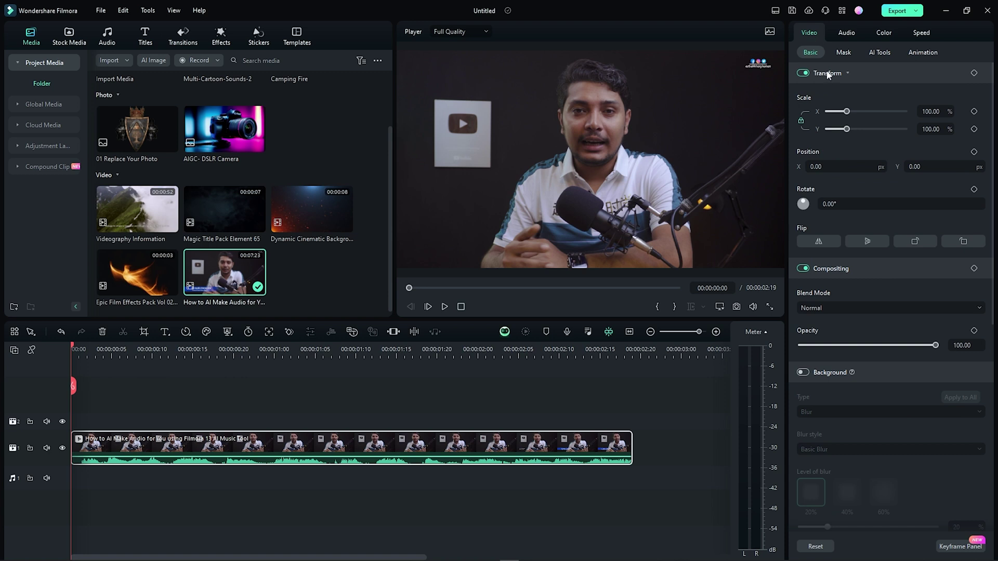
click(842, 53)
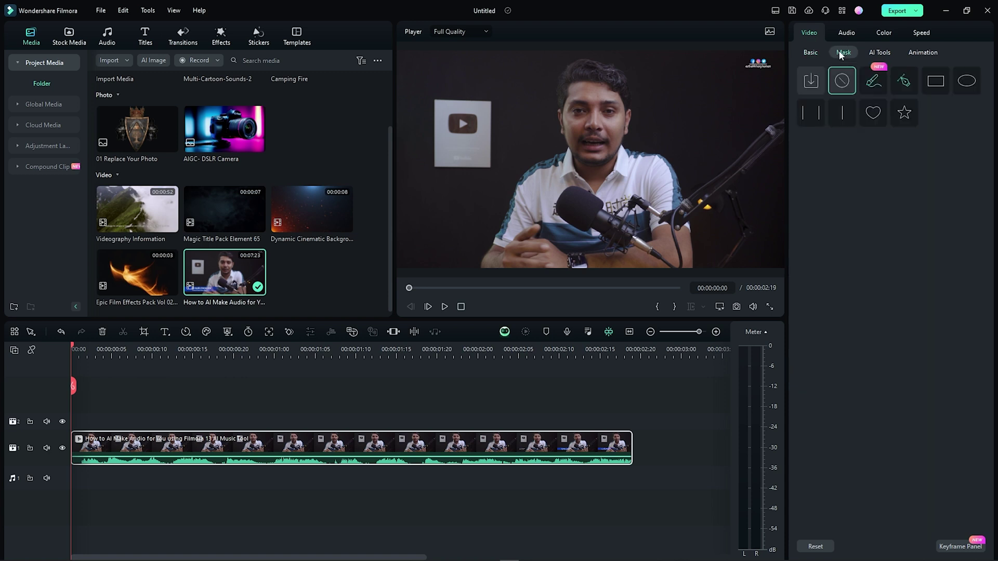
click(873, 80)
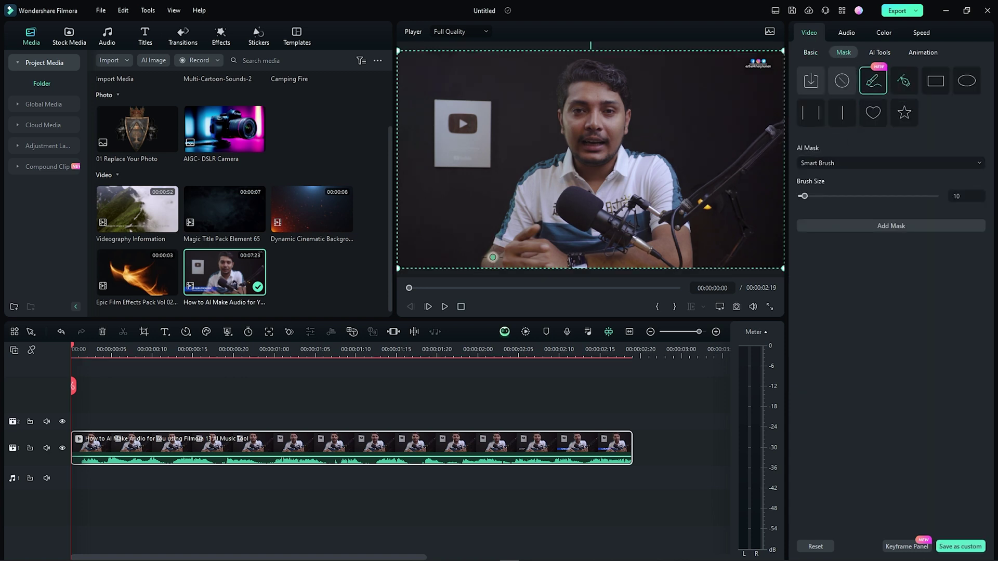
mouse_move(486, 264)
mouse_down()
mouse_move(521, 182)
mouse_move(565, 153)
mouse_move(555, 113)
mouse_move(629, 135)
mouse_move(782, 135)
mouse_move(749, 237)
mouse_move(645, 203)
mouse_up()
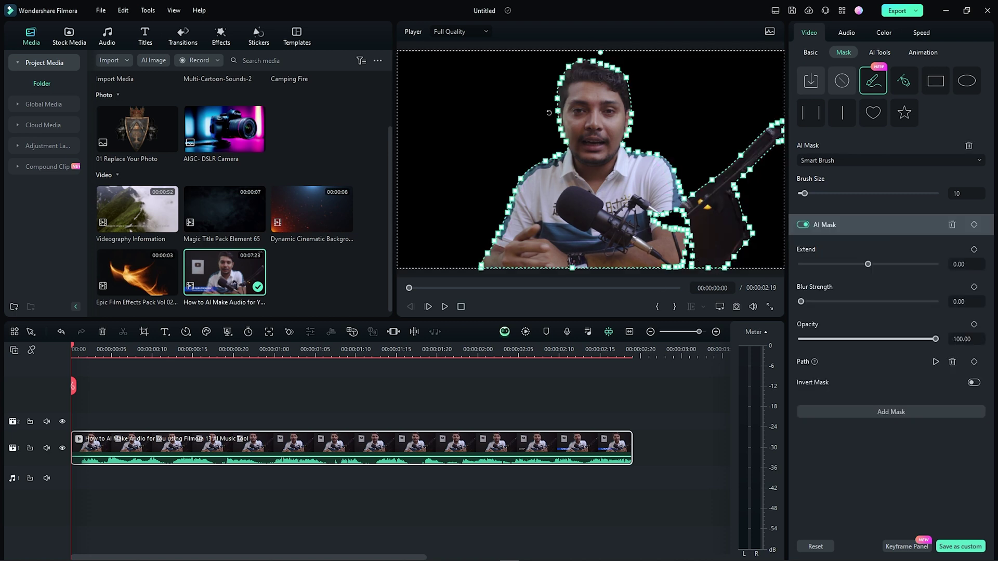
Step: Put Epic Film Effects Pack Vol 02 Element 13 on the track beneath the masked clip and trim both clips to 00:00:02:09
drag(277, 448, 269, 428)
drag(114, 260, 78, 460)
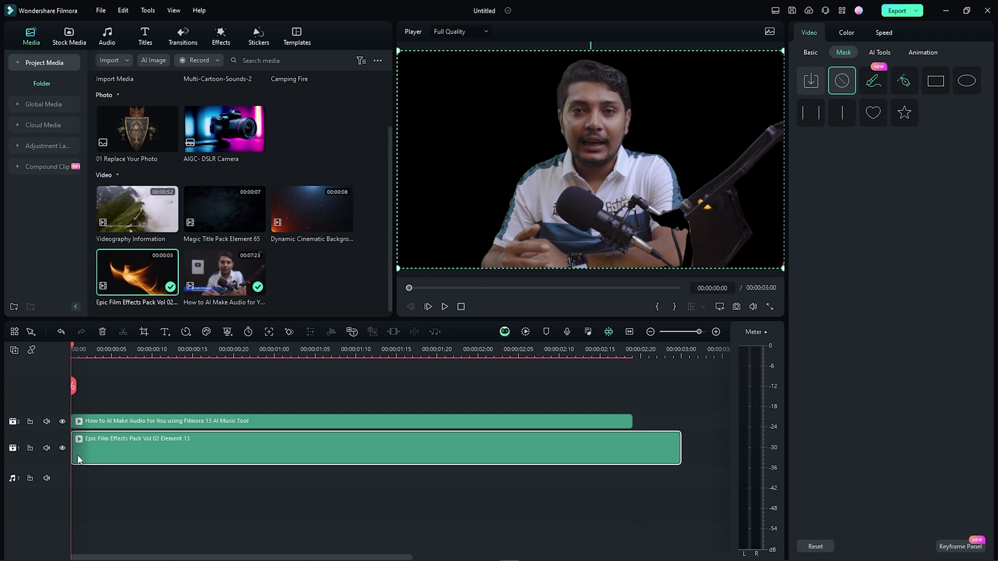
drag(631, 439, 550, 437)
Step: Play the masked presenter over the fire background from the start and pause at 00:00:00:22
drag(244, 354, 71, 354)
key(space)
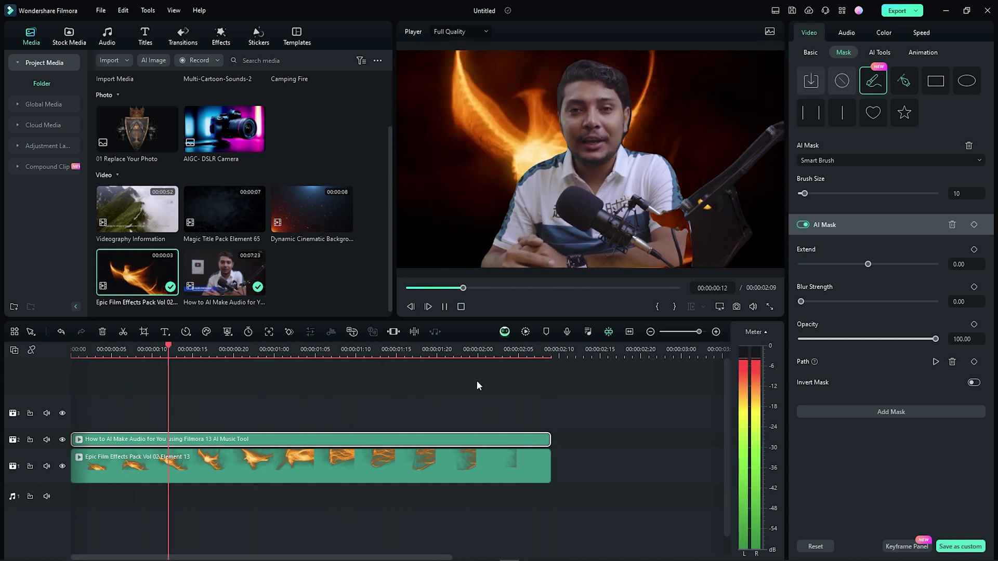
key(space)
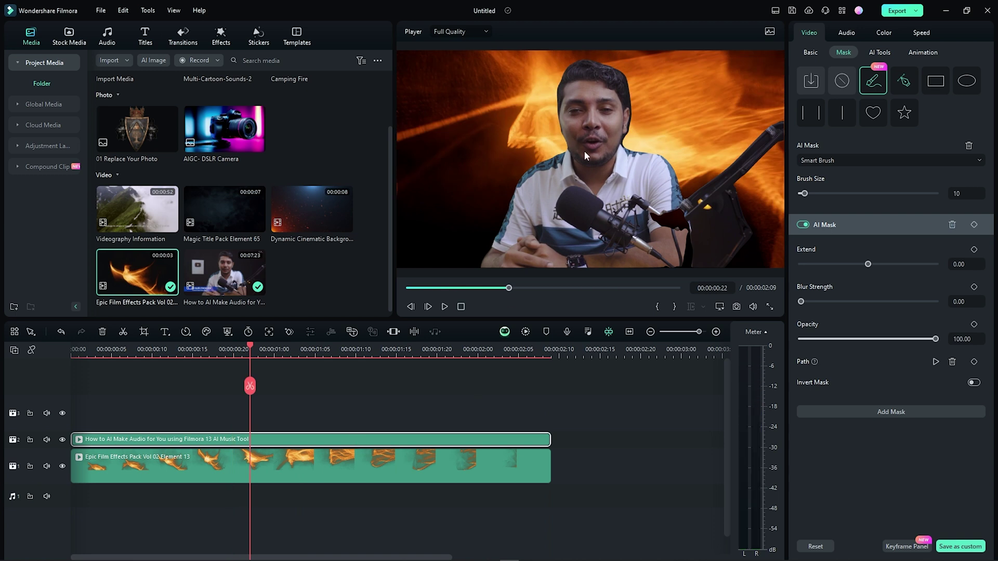
Step: Add the gap beside the microphone to the AI mask, and set its blur strength to 63 and extend to 19
drag(588, 171, 572, 112)
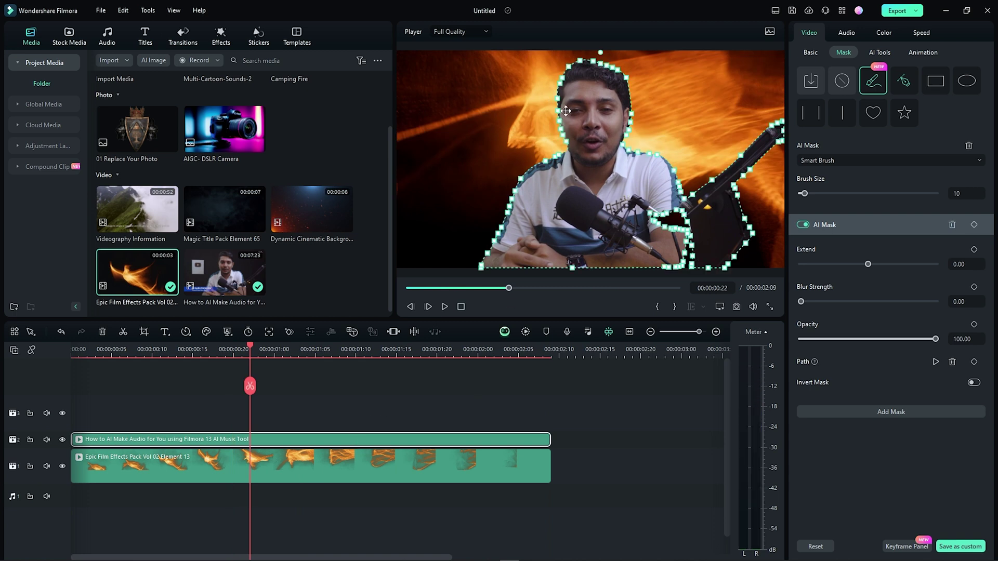
mouse_move(560, 104)
mouse_down()
mouse_move(554, 92)
mouse_move(584, 100)
mouse_move(558, 79)
mouse_up()
click(650, 217)
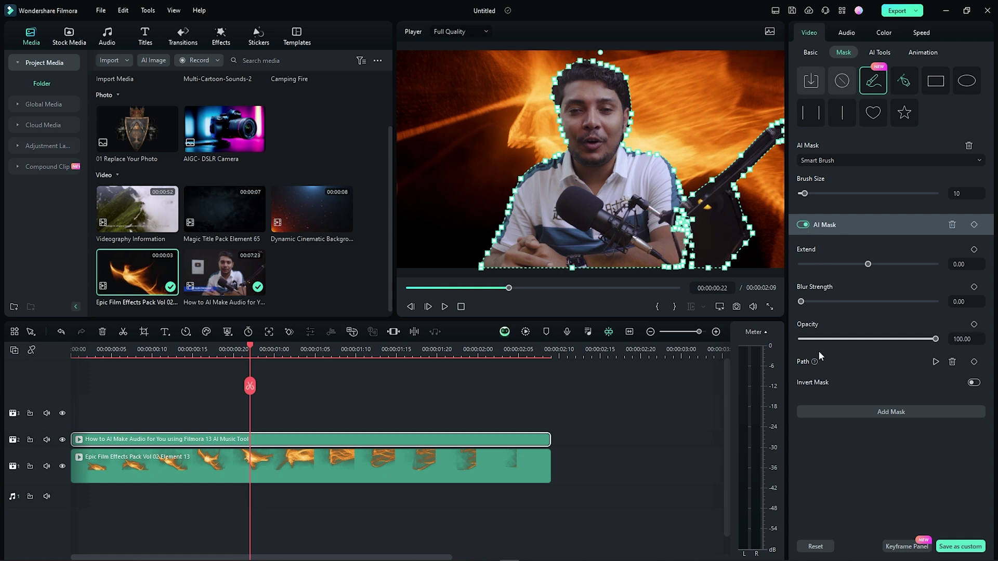
drag(802, 303, 886, 303)
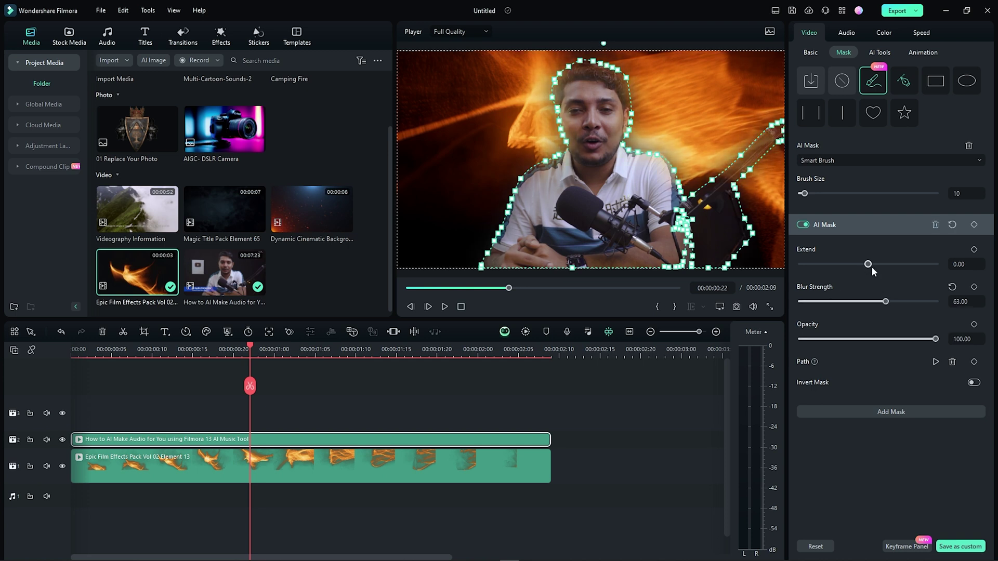
drag(871, 266, 876, 265)
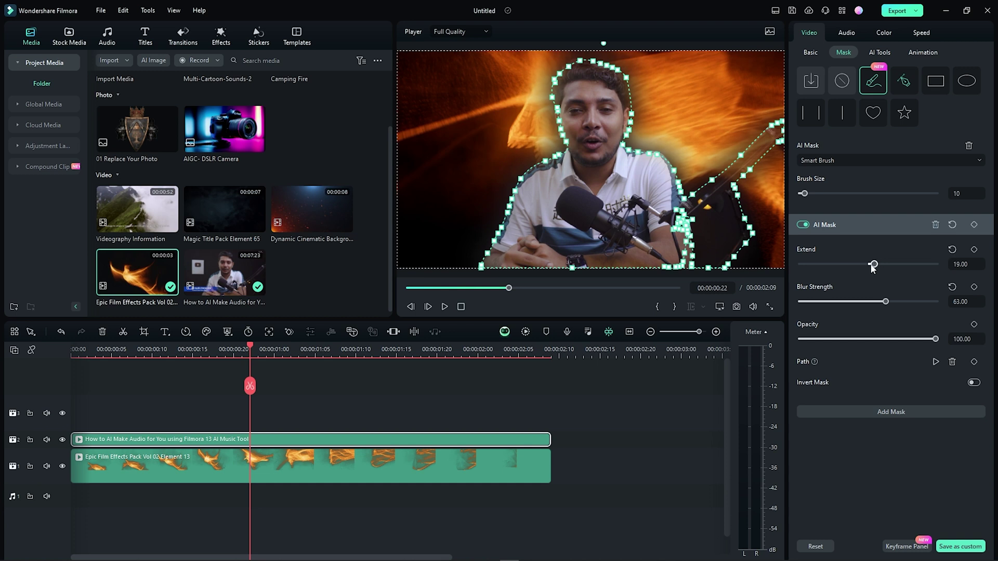
Step: Track the AI mask's path through the clip and play the composite from the beginning
click(934, 361)
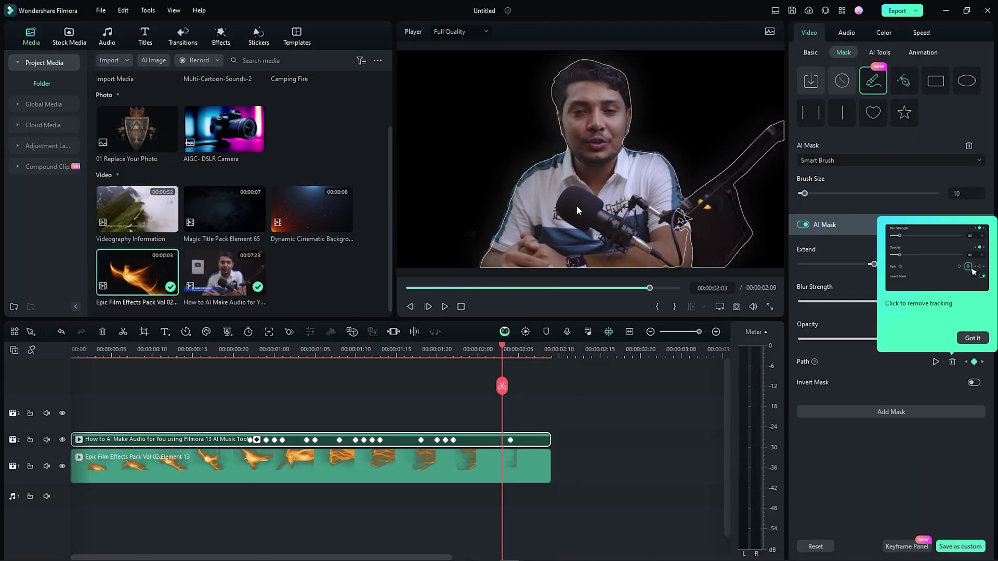
drag(502, 344, 71, 344)
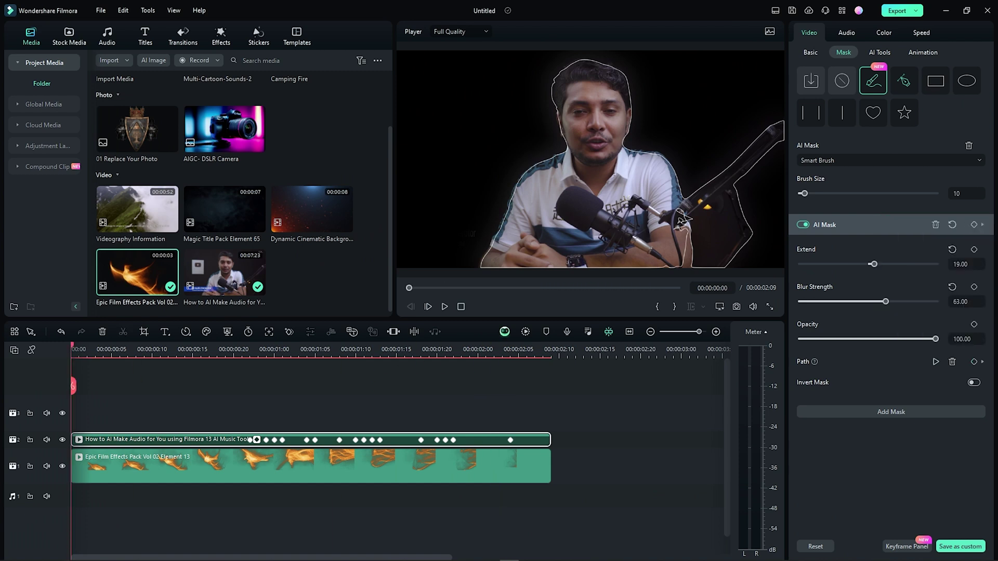
click(445, 307)
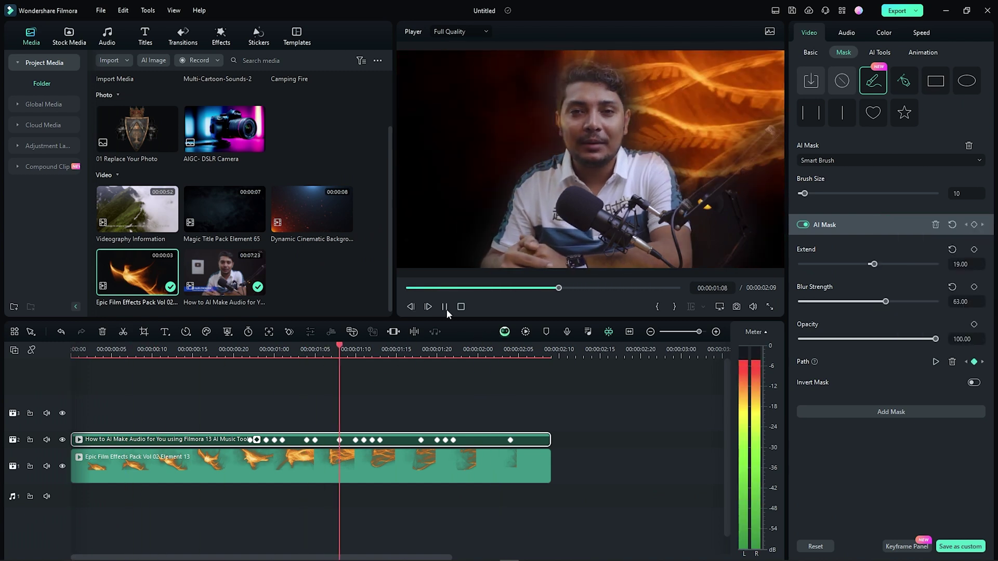